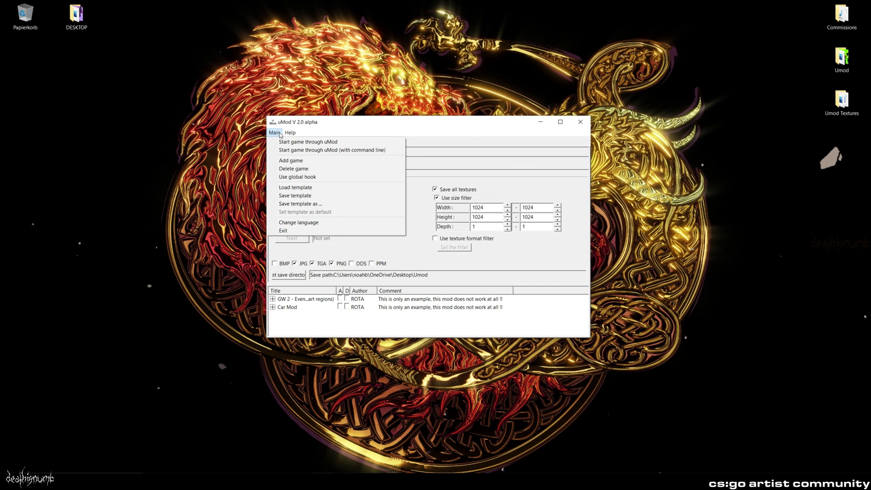
Start csgo.exe through uMod with command line arguments that include disable_d3d9ex and -allow_third_party_software.
left_click(299, 149)
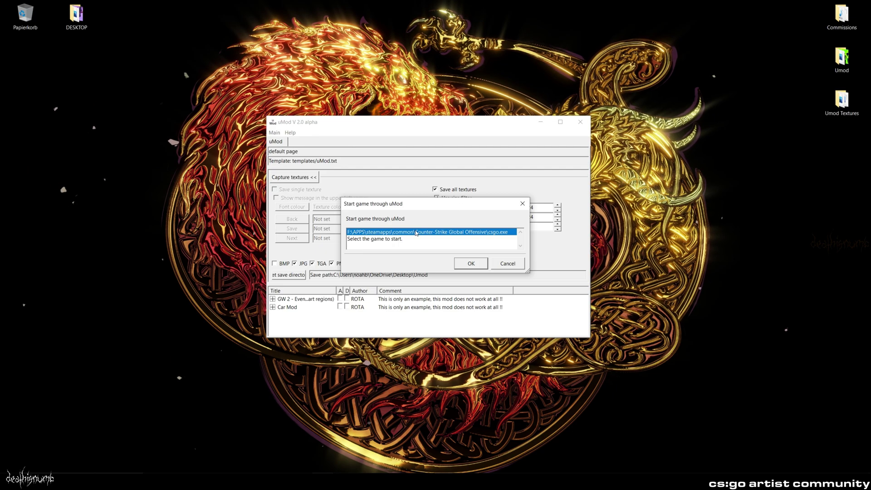
left_click(471, 262)
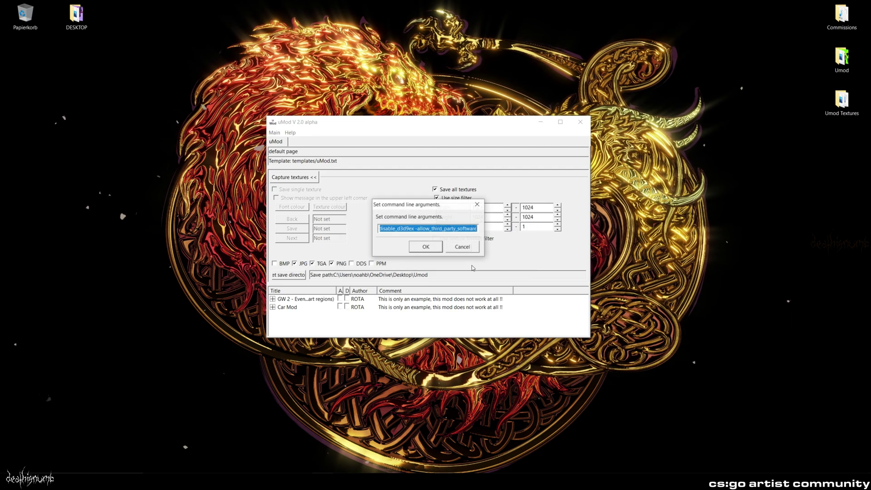
left_click(426, 247)
Load the UmodTemp.txt template from the Umod folder for the running game.
left_click(275, 134)
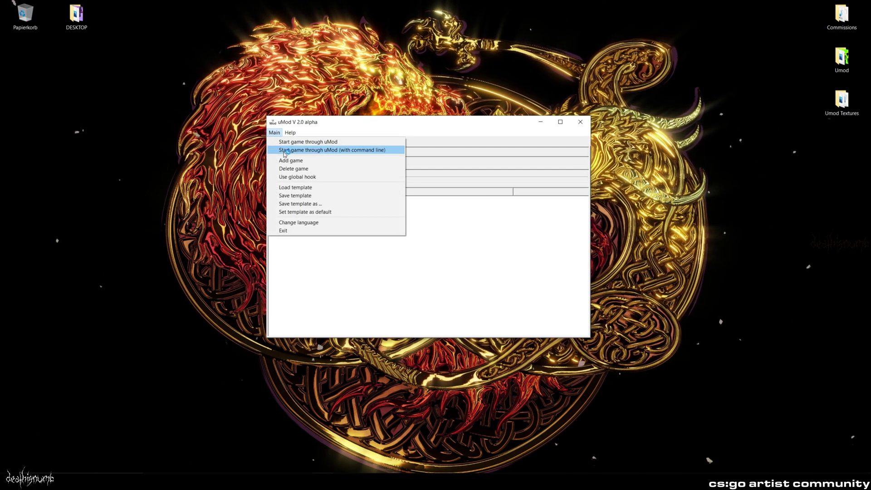
left_click(294, 187)
left_click(374, 228)
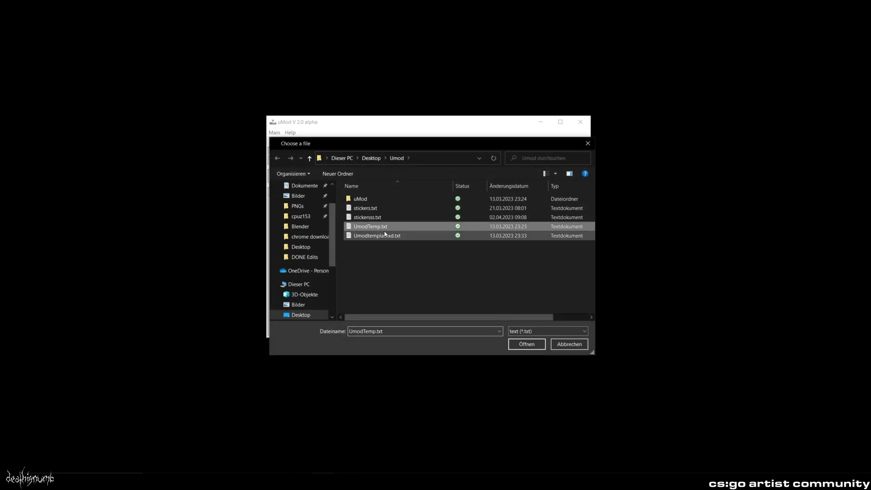
left_click(520, 343)
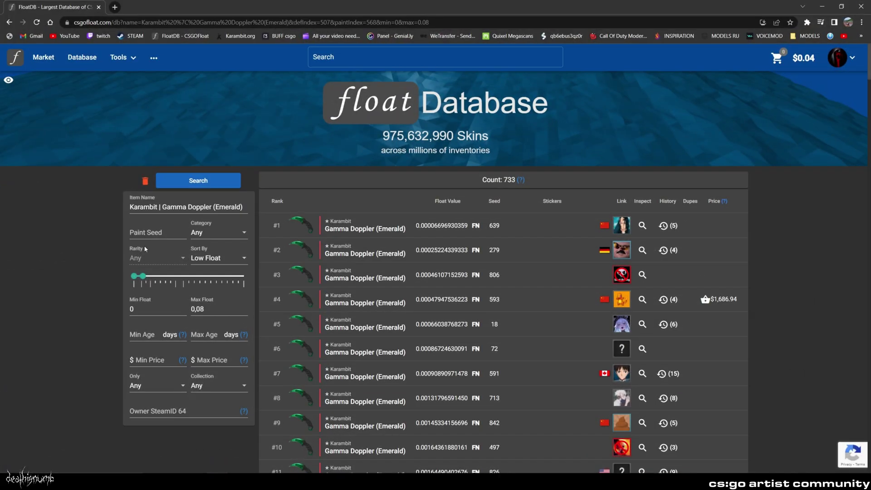
In the browser's FloatDB results, open a Karambit | Gamma Doppler (Emerald) for in-game inspection through Steam and rotate the knife preview.
scroll(547, 264, "down", 4)
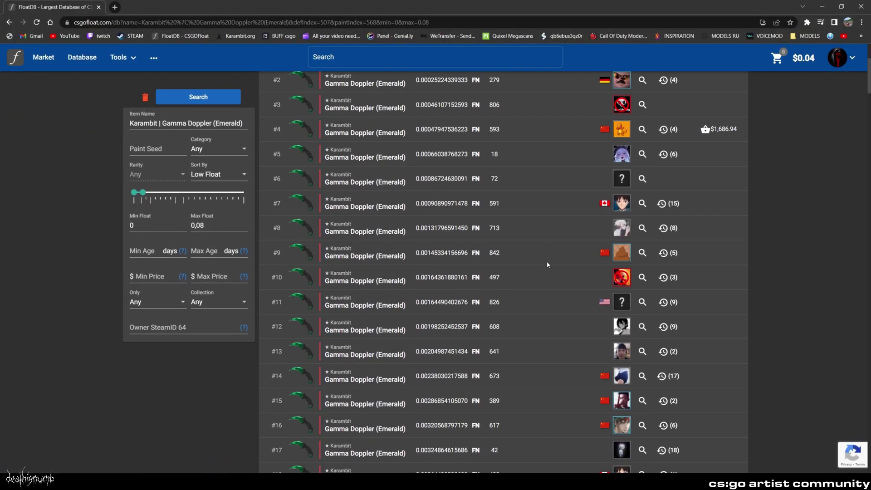
left_click_drag(130, 123, 182, 123)
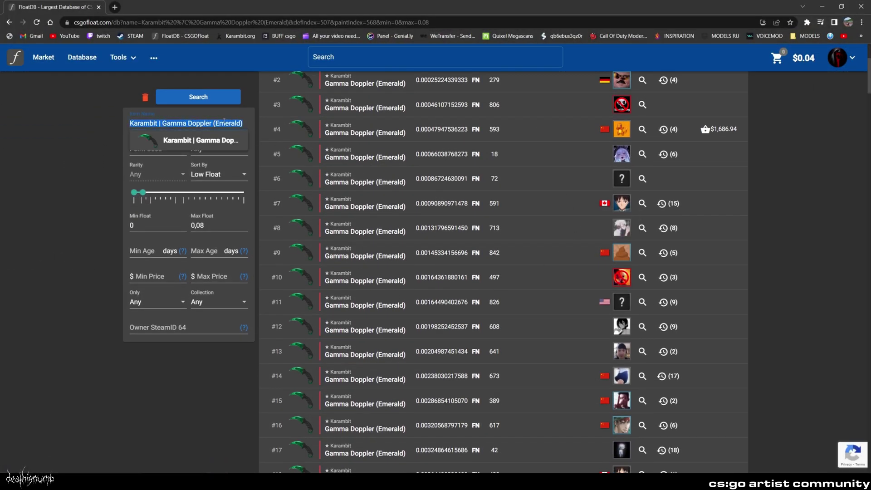
left_click(75, 189)
scroll(575, 175, "up", 2)
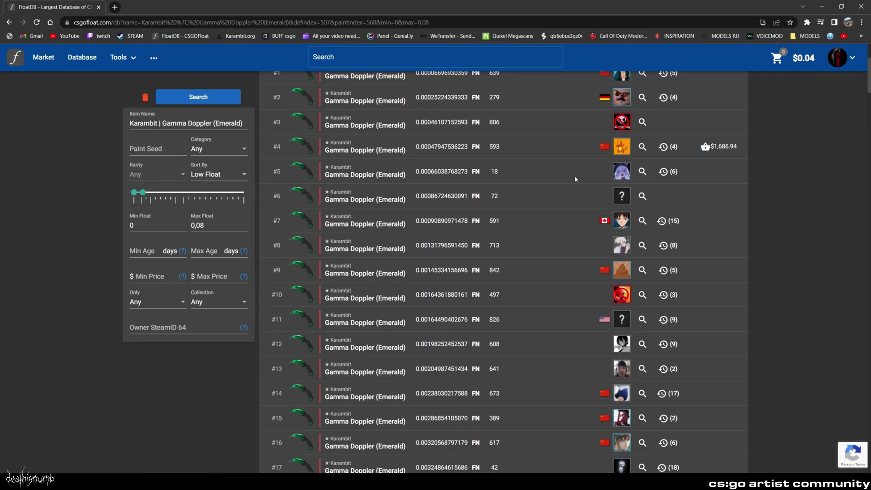
scroll(635, 245, "down", 6)
scroll(620, 263, "up", 5)
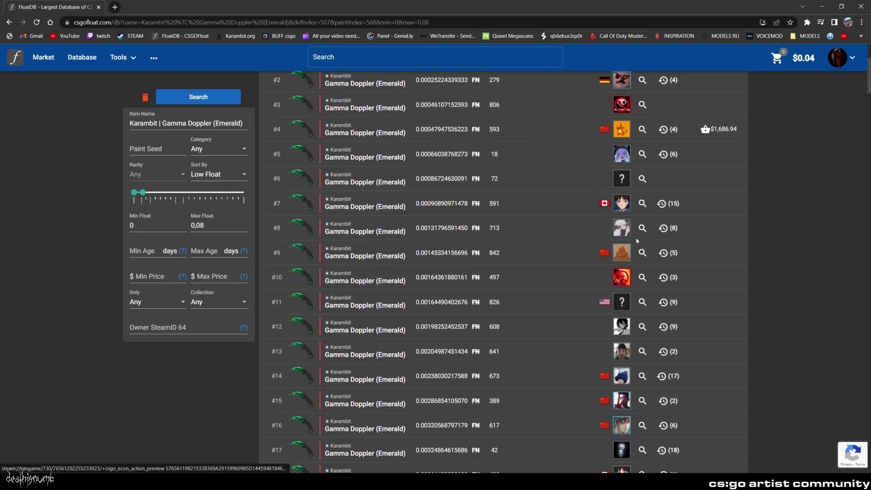
left_click(628, 198)
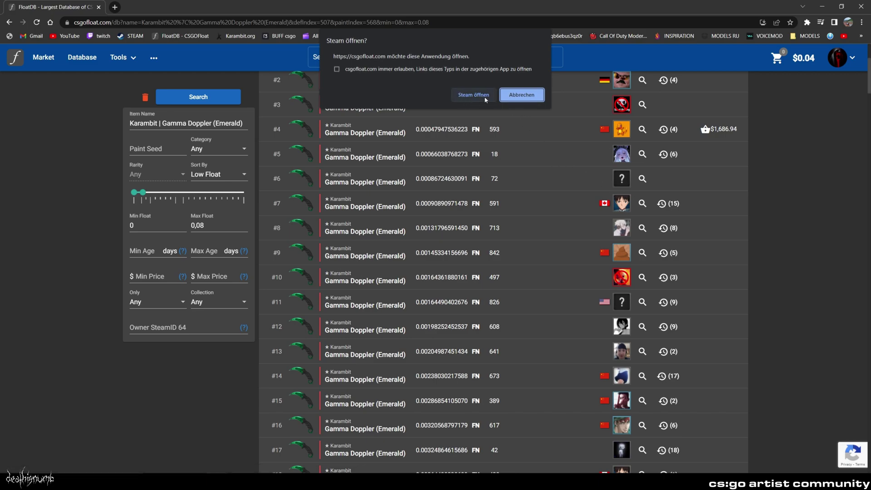
left_click(463, 96)
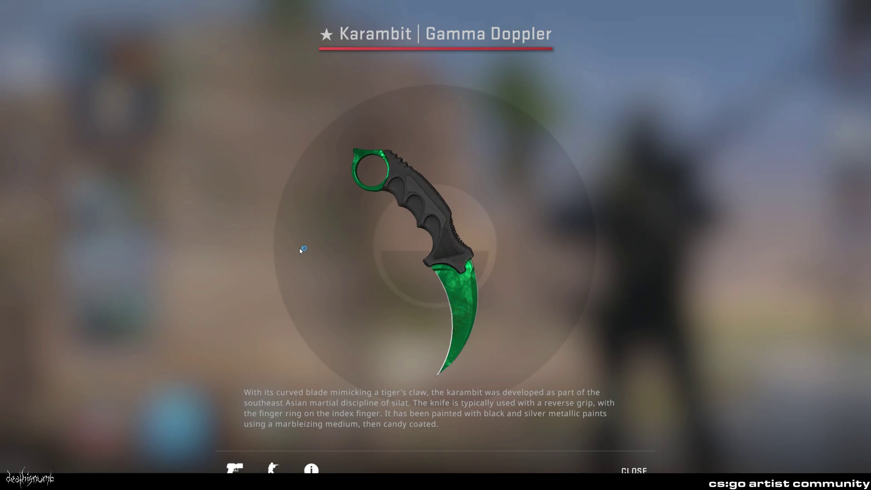
left_click_drag(300, 247, 374, 249)
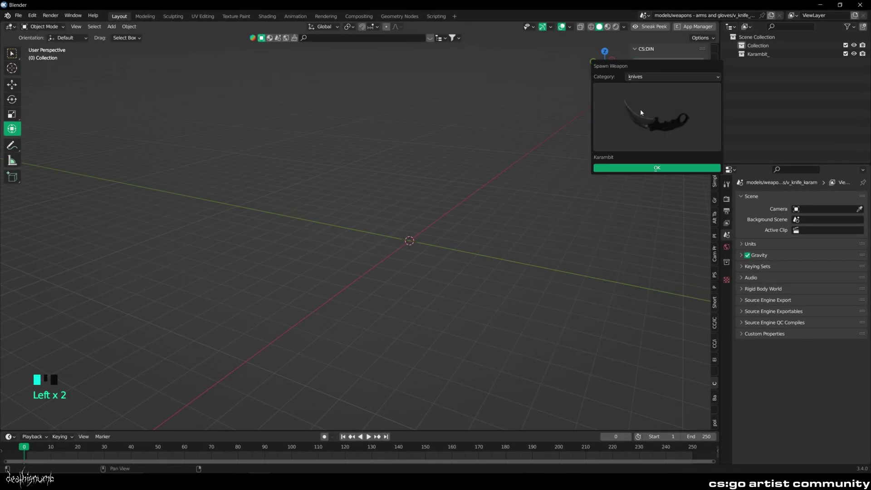
In Blender, spawn the Karambit from the knives category and move it along the negative Y axis away from the origin.
left_click(641, 111)
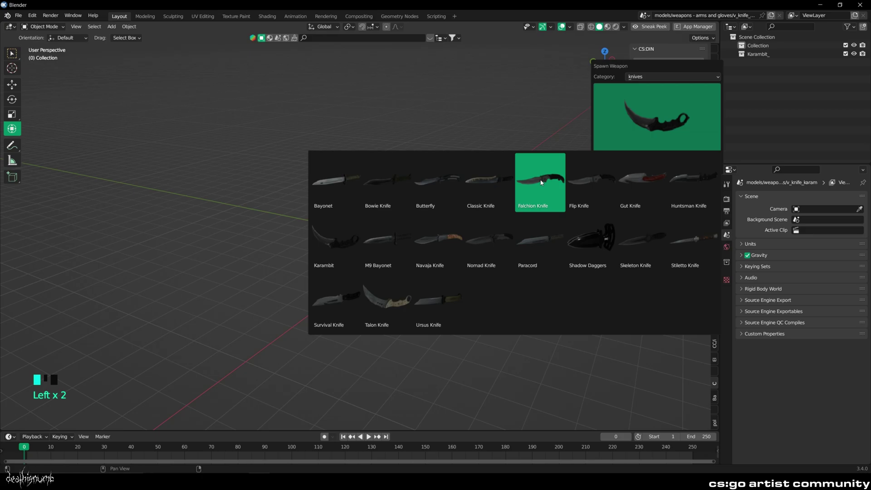
left_click(330, 247)
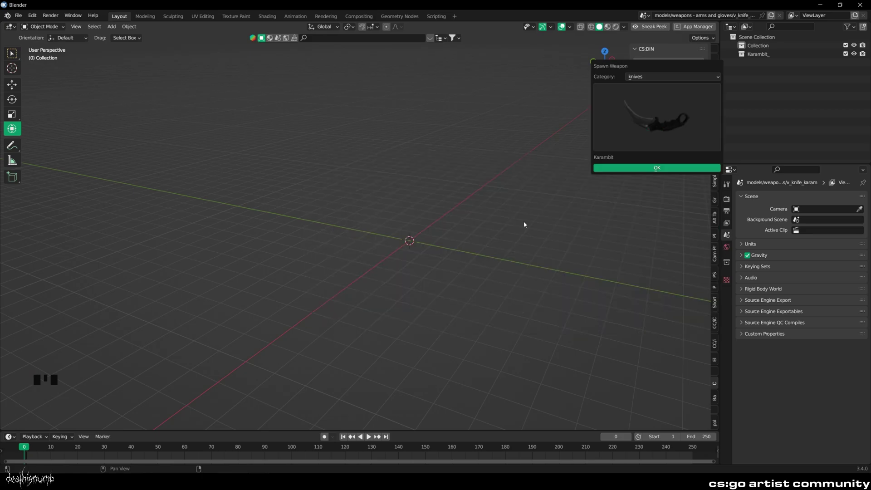
left_click(640, 174)
mouse_move(454, 237)
middle_mouse_down()
mouse_move(418, 240)
mouse_move(447, 245)
middle_mouse_up()
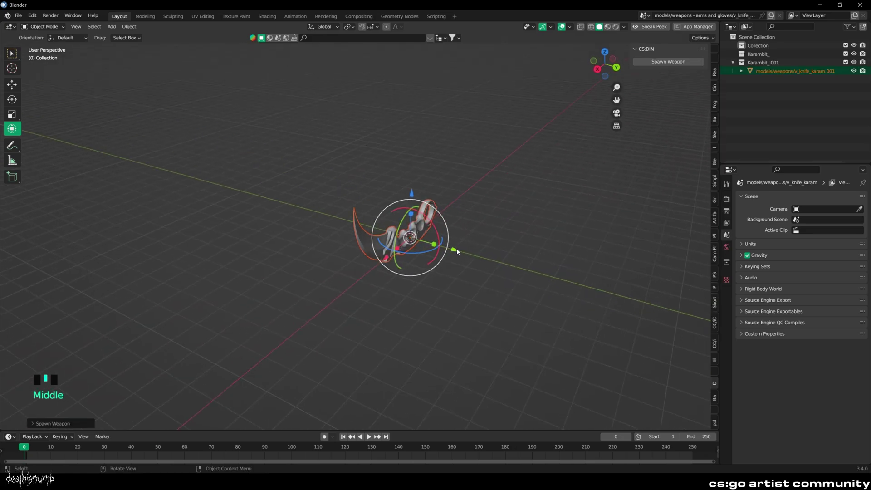
left_click_drag(452, 250, 398, 234)
left_click(407, 222)
middle_click_drag(410, 222, 396, 230)
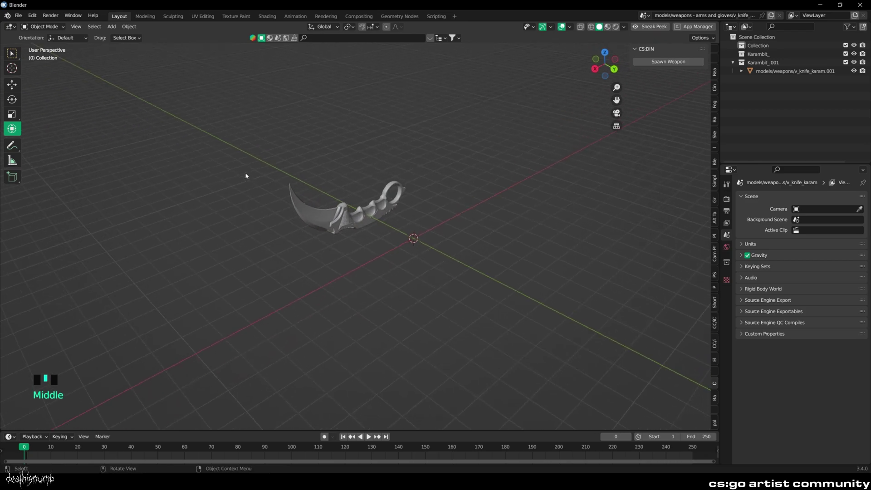
Start a Source Engine Model (enhanced) import and browse to the models\weapons - ARMS and GLOVES folder of the decompiled CSGO models.
left_click(18, 15)
mouse_move(86, 132)
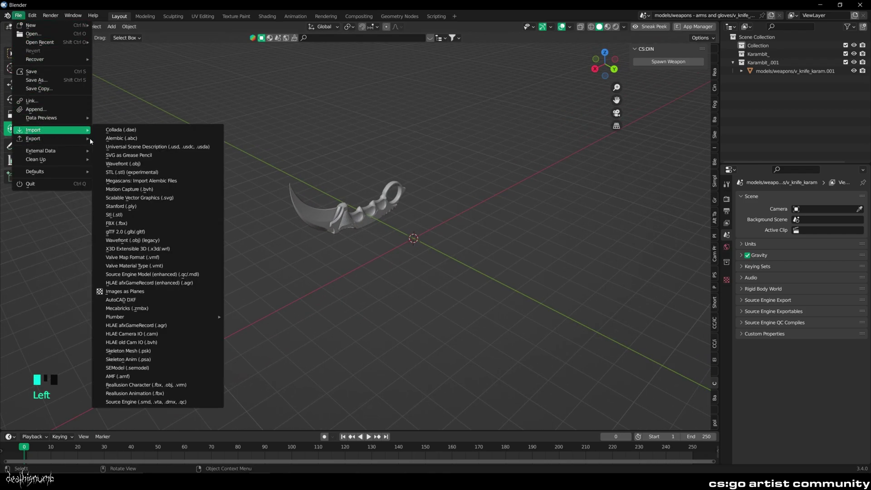
left_click(149, 274)
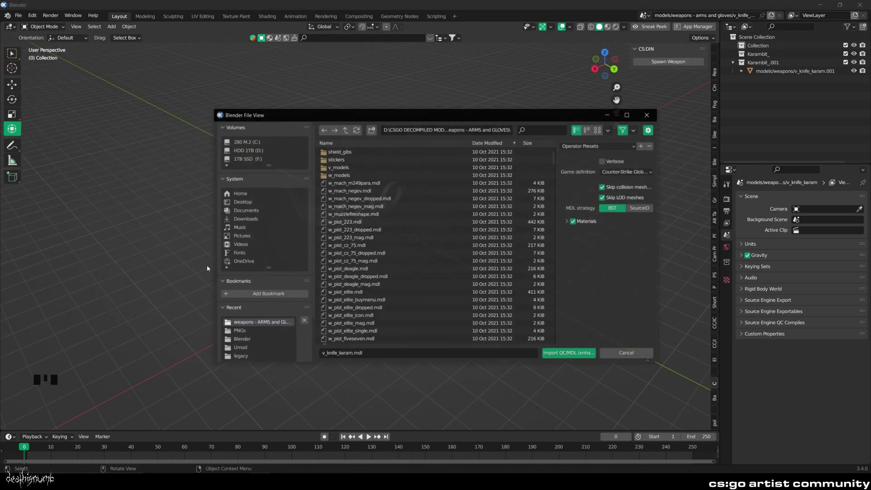
left_click(345, 131)
left_click(345, 131)
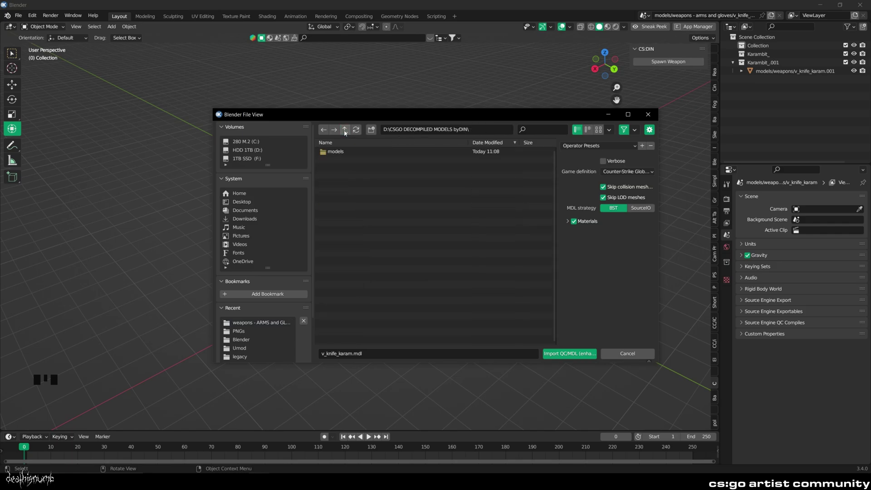
left_click(335, 154)
left_click(478, 129)
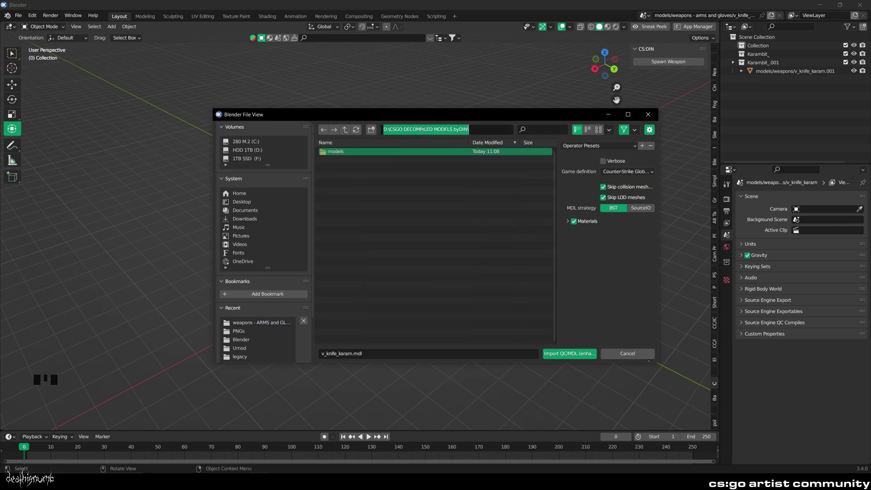
double_click(335, 151)
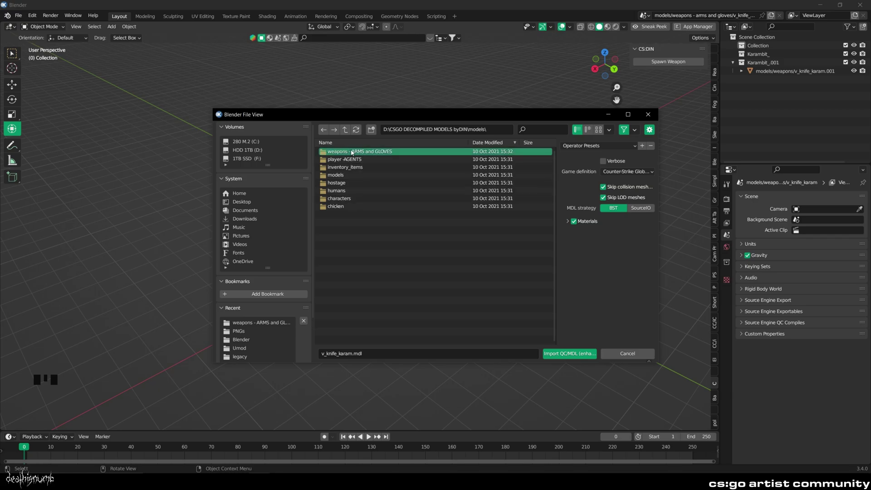
double_click(364, 153)
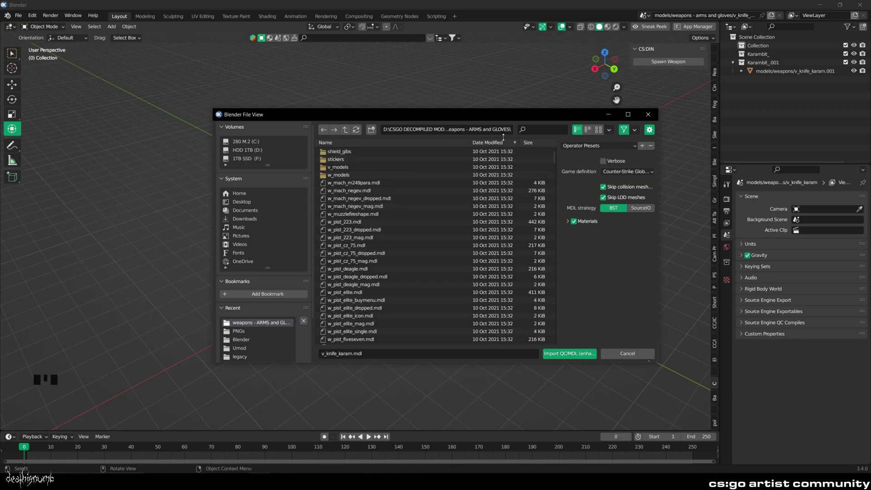
Filter the folder's files by "kara" and import v_knife_karam.mdl.
type("kara")
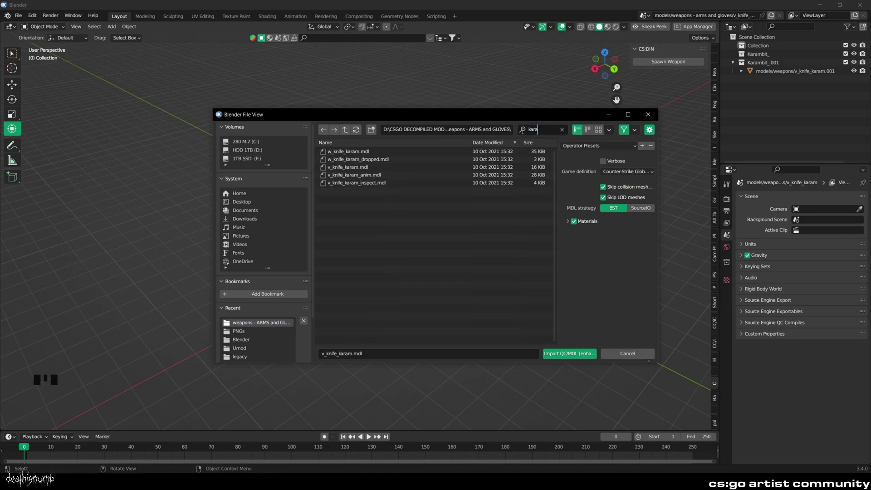
key("Return")
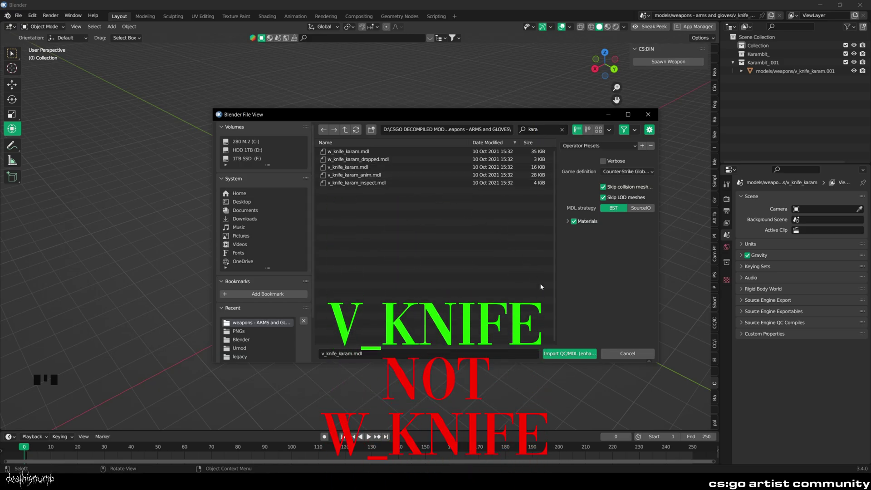
left_click(409, 167)
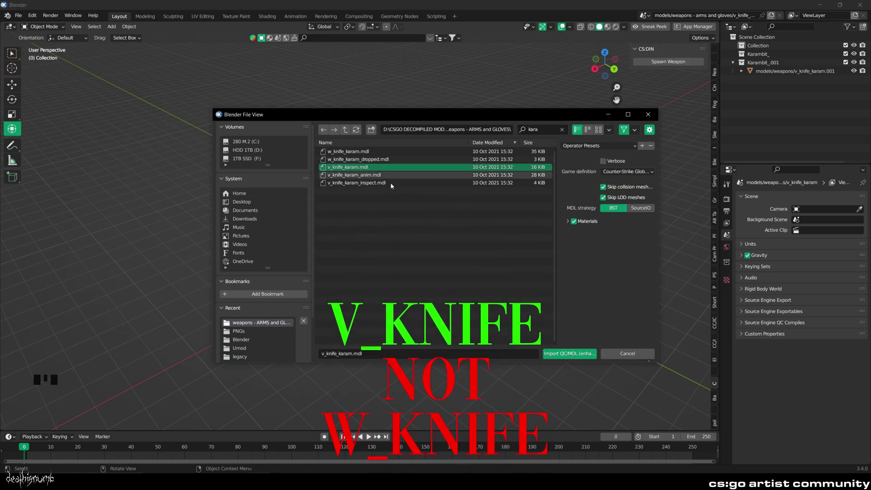
left_click(556, 354)
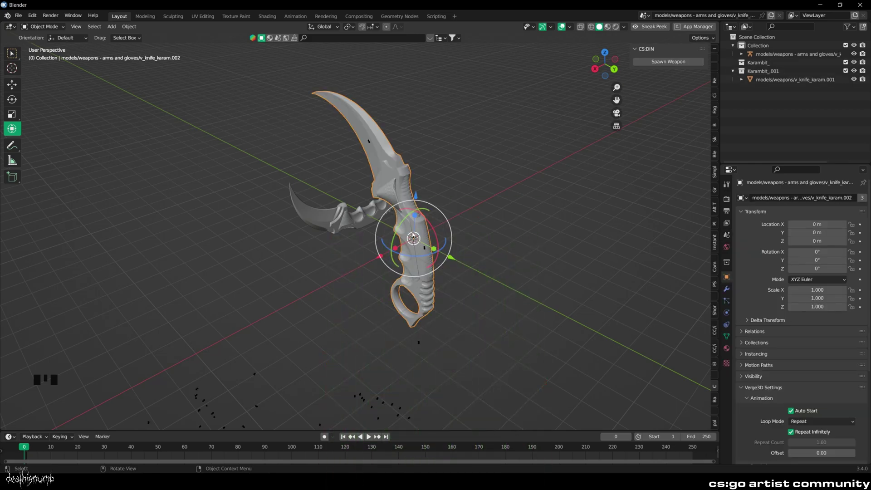
Delete the armature that came with the imported karambit, keeping only the knife mesh.
middle_click_drag(414, 236, 371, 366)
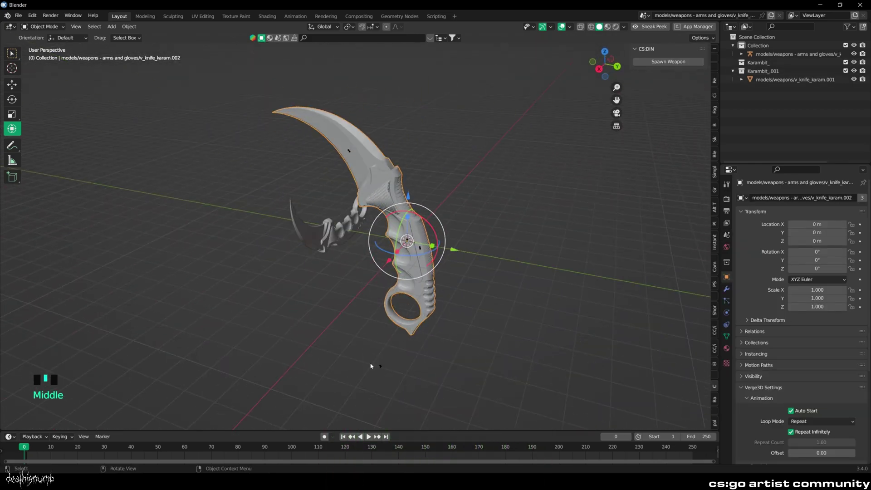
left_click(383, 371)
key("Delete")
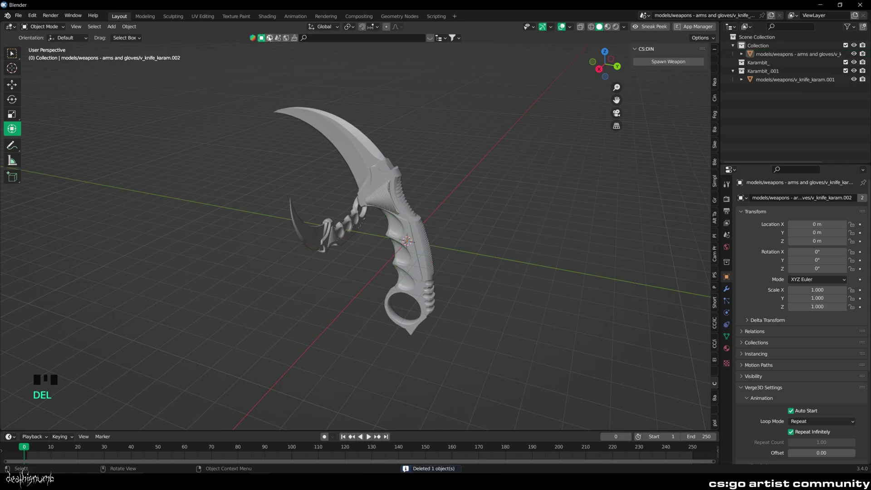
Switch to the Shading workspace and delete the smaller spawned karambit.
left_click(272, 17)
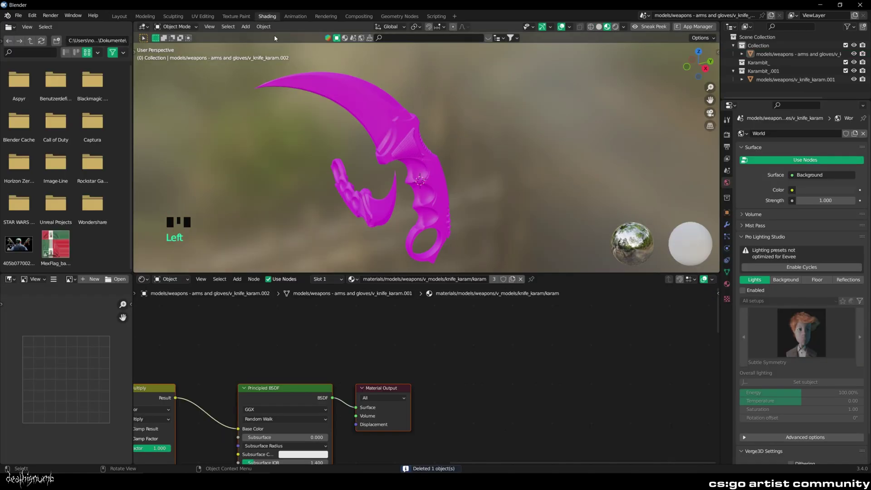
mouse_move(340, 156)
middle_mouse_down()
mouse_move(379, 166)
mouse_move(375, 156)
mouse_move(351, 193)
middle_mouse_up()
left_click(367, 208)
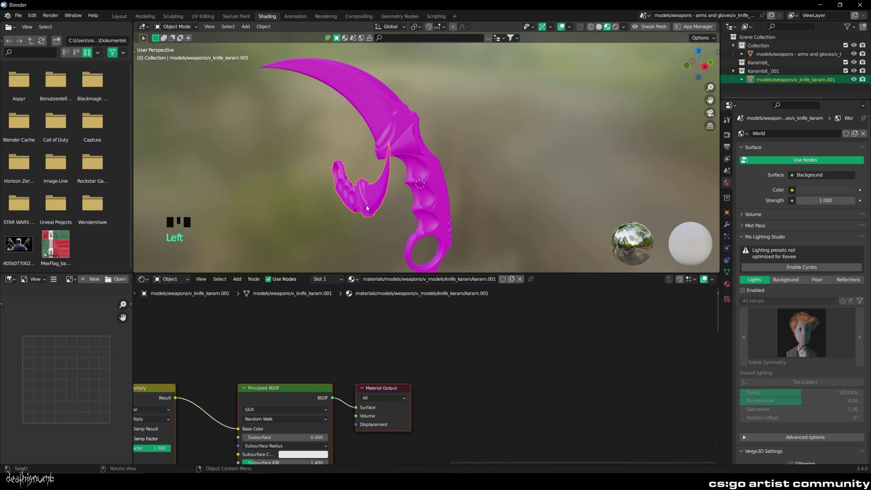
key("x")
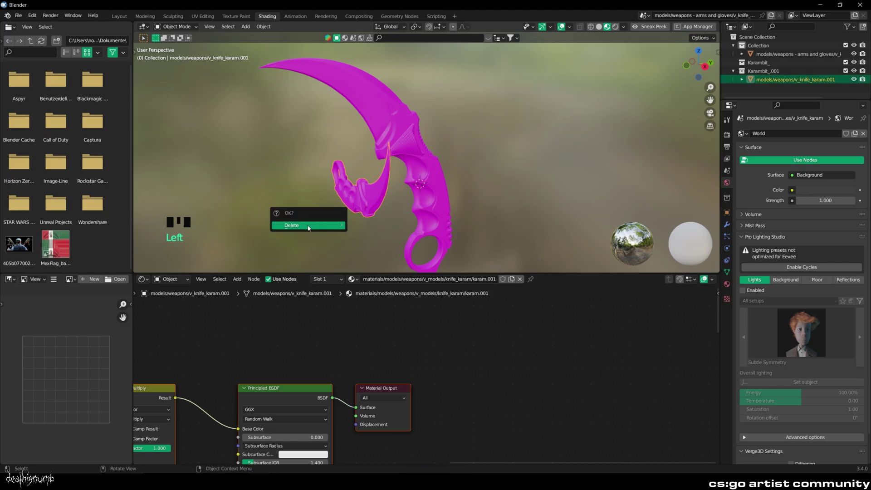
left_click(308, 226)
Select the imported karambit and enlarge the shader editor to show its material's image texture nodes.
left_click(407, 133)
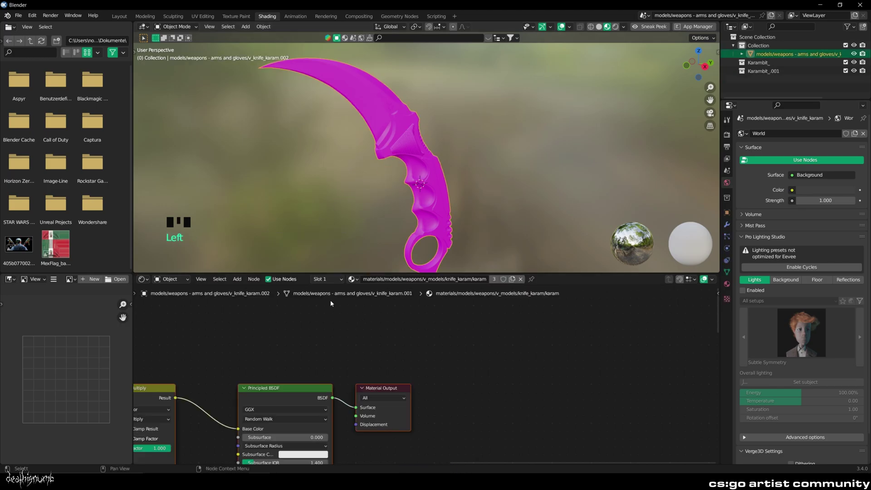
middle_click_drag(310, 364, 451, 312)
scroll(449, 315, "up", 2)
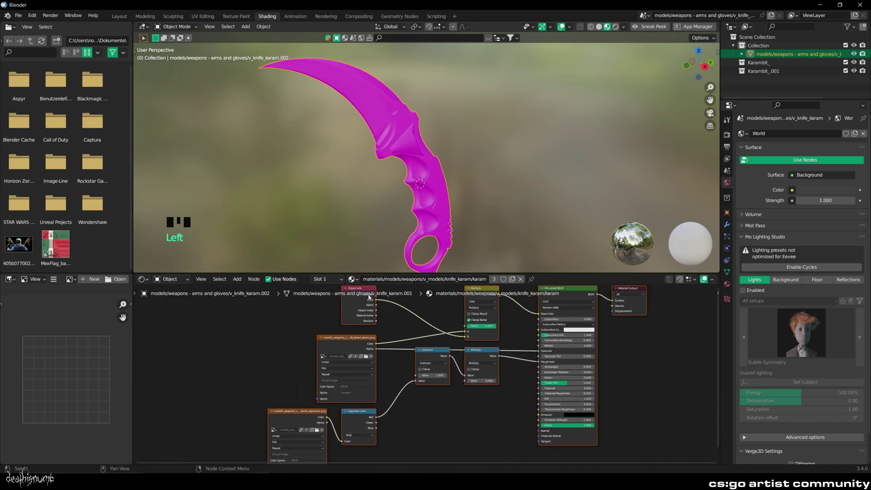
left_click_drag(358, 273, 360, 240)
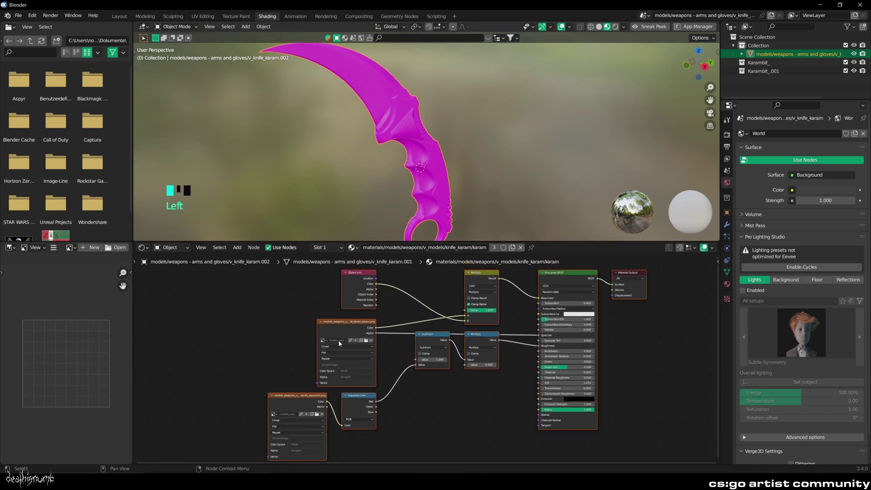
middle_click_drag(260, 326, 298, 322)
scroll(369, 317, "up", 2)
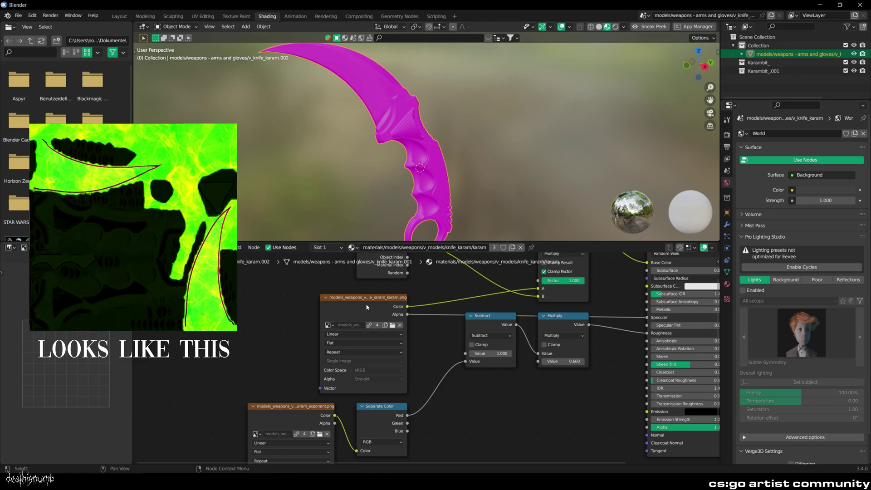
Add the captured emerald color image as a texture node, connecting its Color to Multiply input A and Alpha to the shader's Specular.
left_click(367, 308)
left_click(287, 418)
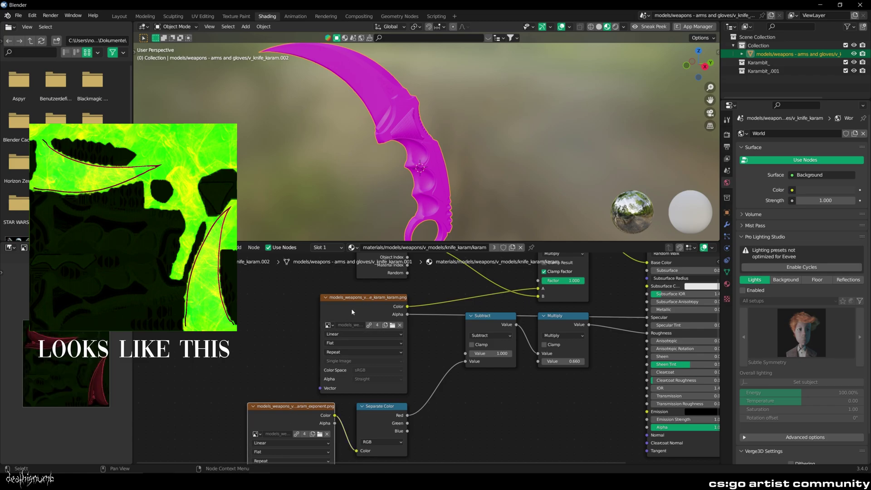
left_click(351, 309)
left_click(290, 415)
left_click(352, 311)
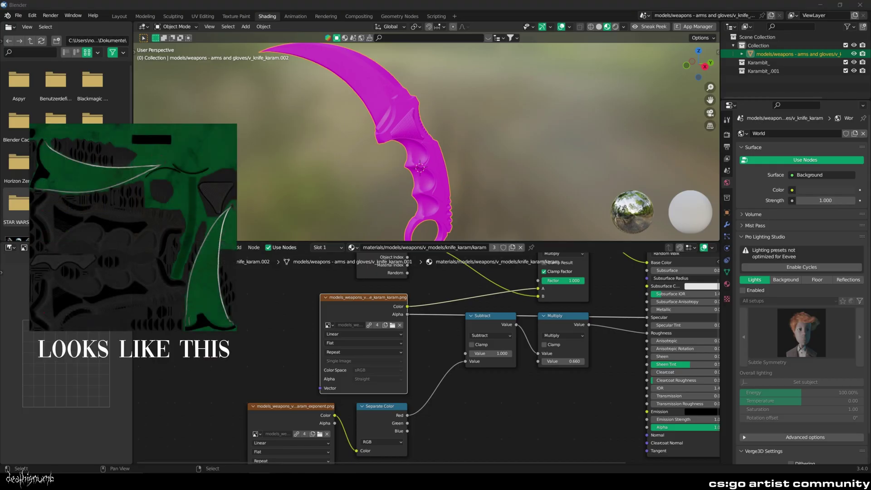
left_click_drag(201, 340, 195, 293)
left_click_drag(237, 318, 538, 289)
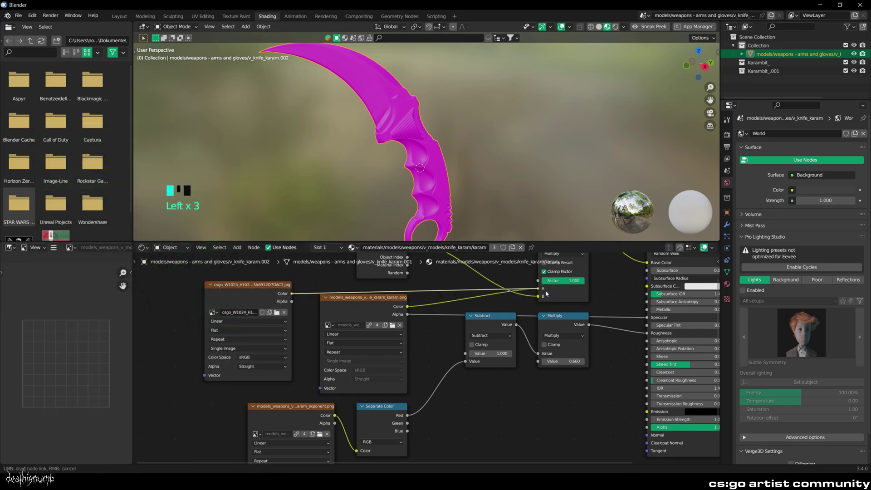
left_click_drag(292, 302, 647, 317)
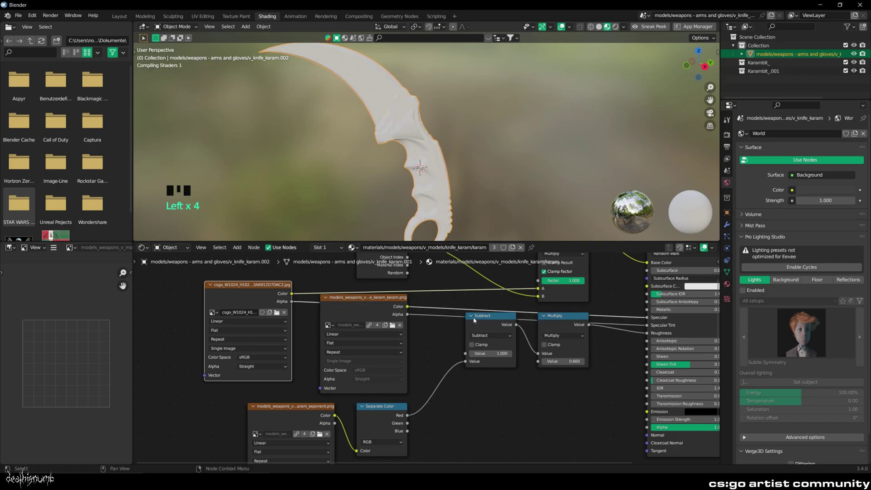
Delete the original karam texture node and move the captured color texture into its place.
left_click(365, 315)
key("Delete")
left_click_drag(256, 295, 377, 305)
Replace the karam_exponent texture node with the captured green-yellow texture, feeding its Color into Separate Color.
middle_click_drag(262, 421, 302, 345)
mouse_move(302, 345)
left_mouse_down()
mouse_move(306, 334)
mouse_move(311, 348)
left_mouse_up()
left_click_drag(240, 340, 209, 340)
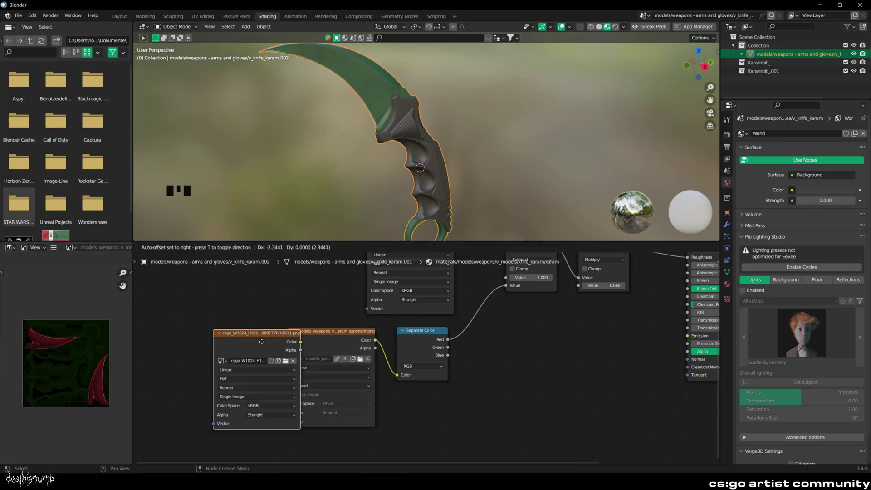
left_click(330, 350)
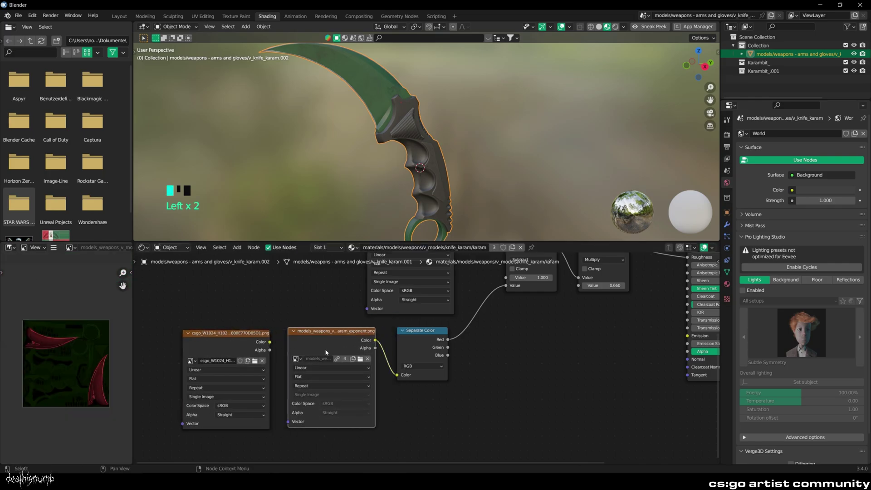
key("Delete")
left_click_drag(227, 345, 315, 336)
Set the captured green-yellow texture's color space to Non-Color.
left_click(319, 397)
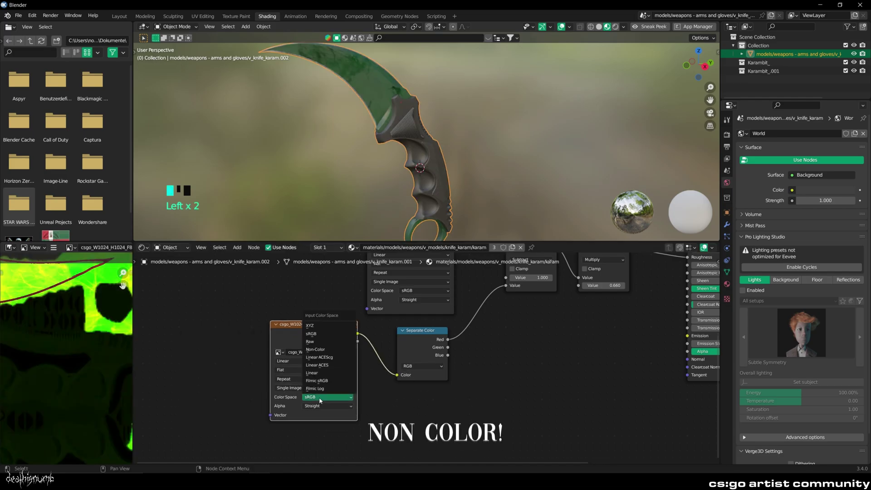
left_click(324, 350)
scroll(390, 186, "down", 1)
middle_click_drag(390, 186, 363, 73)
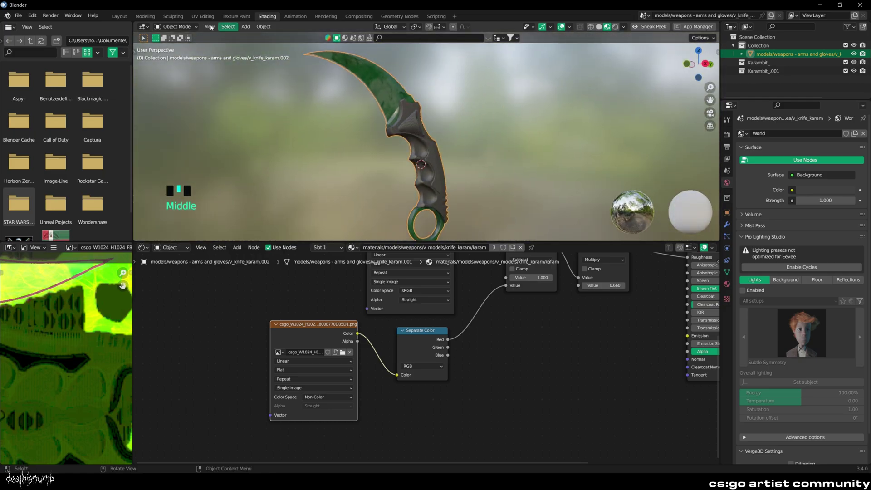
Switch to the Layout workspace and put the karambit mesh into Edit Mode.
left_click(120, 17)
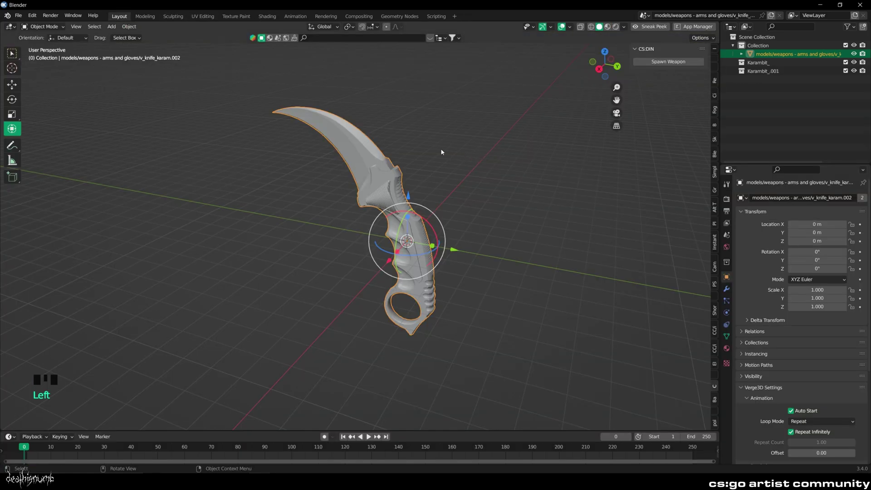
middle_click_drag(441, 152, 404, 204)
scroll(445, 193, "up", 2)
left_click(436, 179)
middle_click_drag(435, 179, 404, 180)
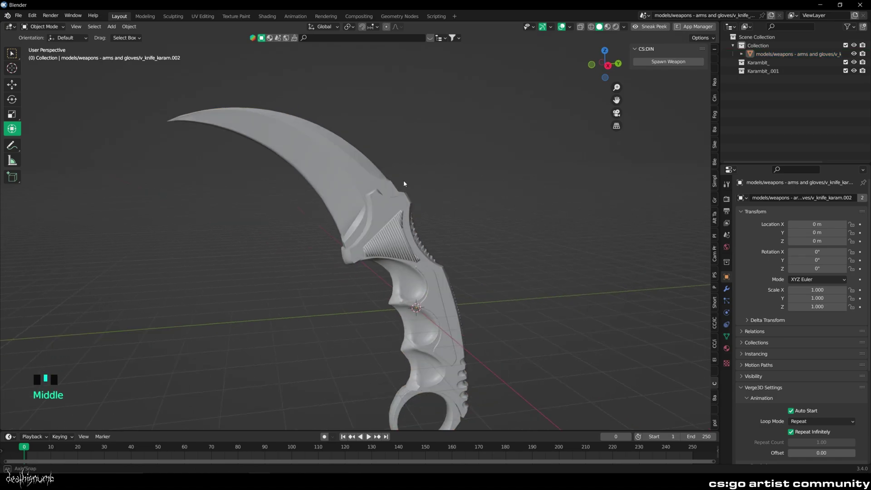
left_click(372, 184)
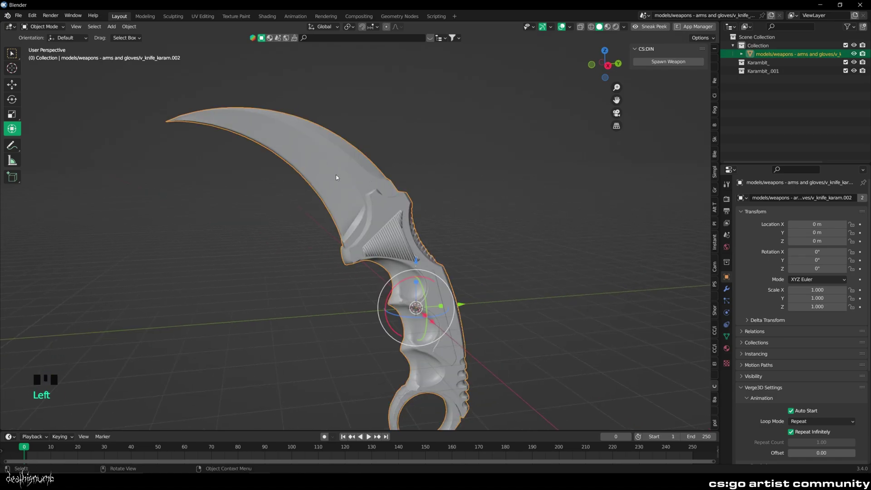
left_click(58, 27)
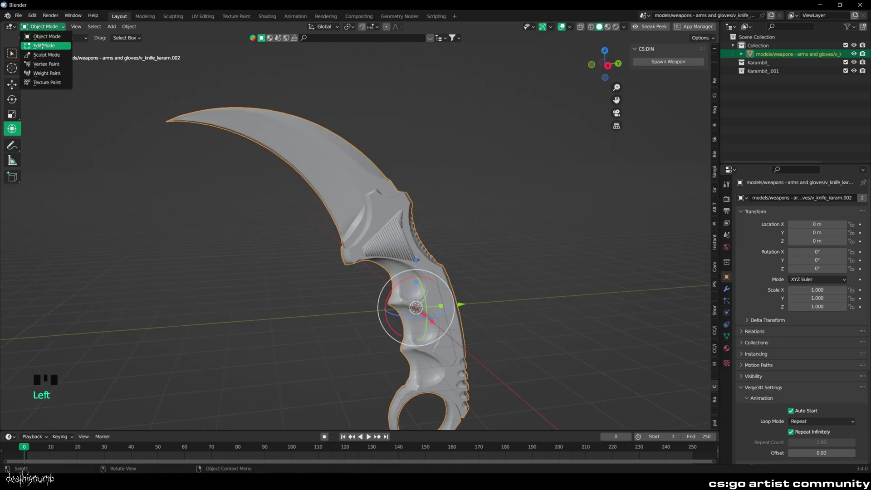
left_click(42, 46)
Select the linked geometry of the blade and finger ring and separate the selection into its own object.
left_click(209, 179)
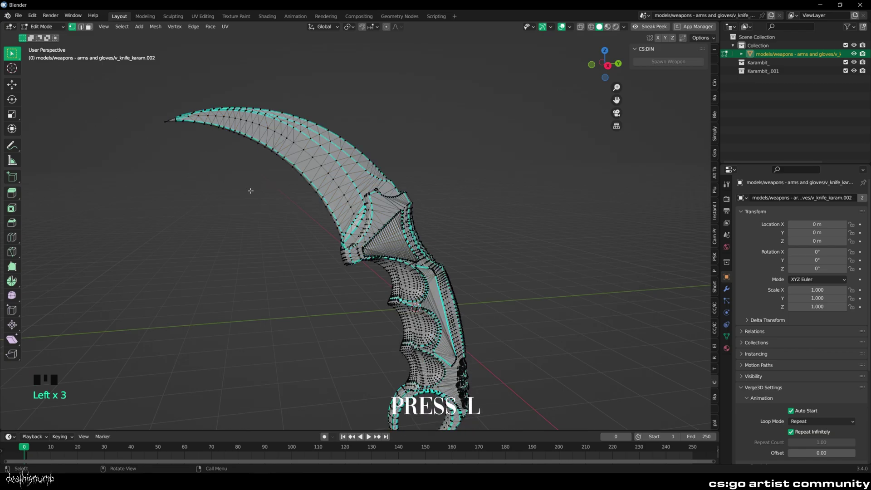
middle_click_drag(247, 191, 257, 190)
key("l")
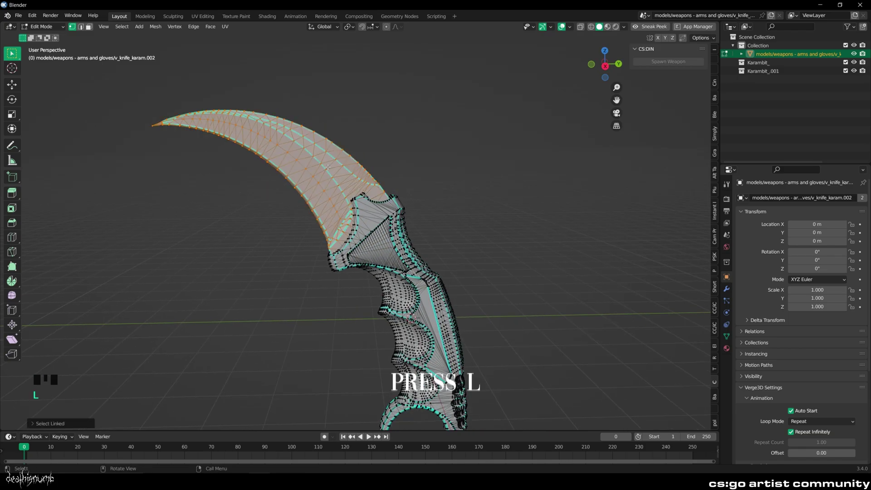
scroll(327, 167, "down", 2)
middle_click_drag(354, 309, 337, 297, "shift")
scroll(337, 291, "up", 3)
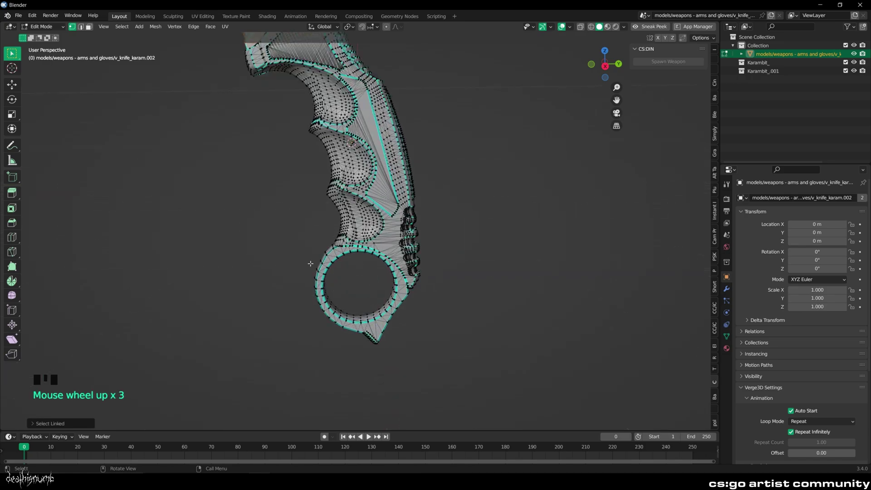
key("l")
middle_click_drag(323, 268, 287, 210)
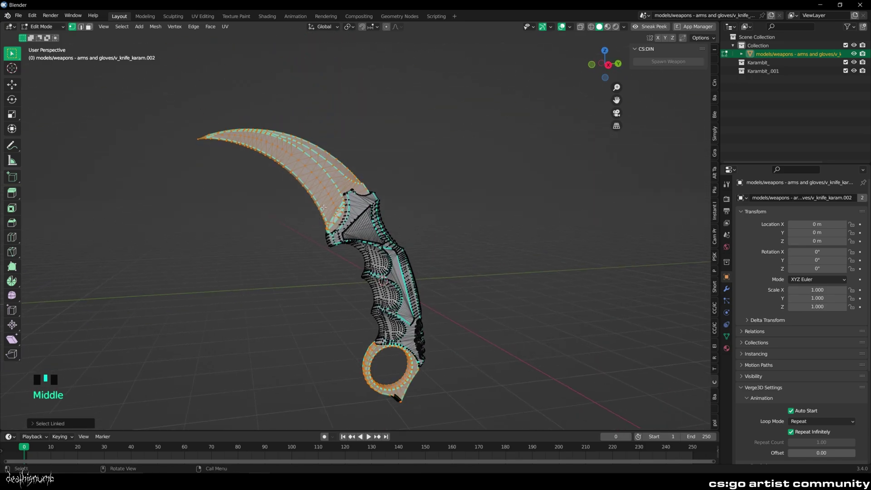
key("p")
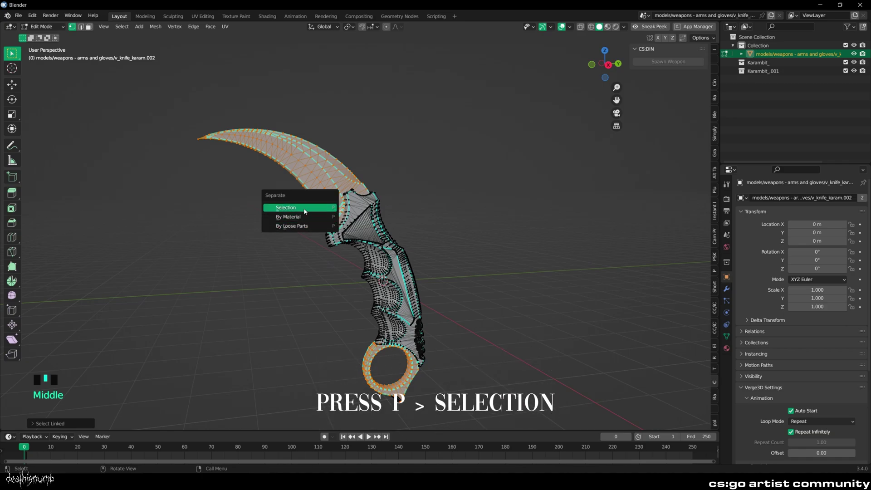
left_click(287, 209)
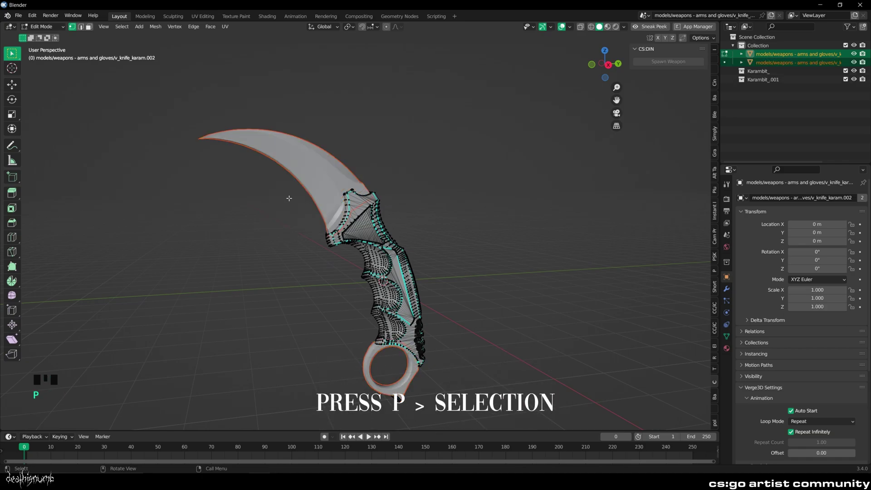
Return to Object Mode in the Shading workspace and select the separated blade and ring object.
left_click(272, 17)
left_click(177, 27)
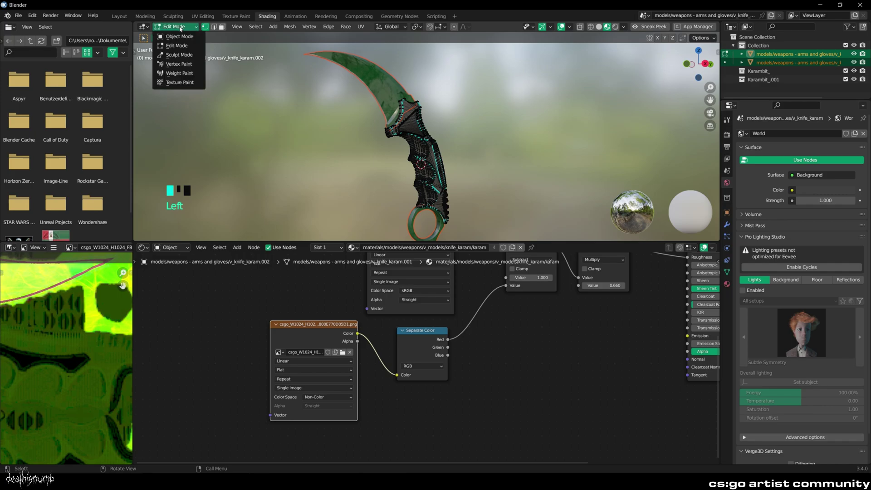
left_click(166, 38)
left_click(331, 111)
middle_click_drag(331, 111, 377, 145, "shift")
left_click(361, 122)
scroll(356, 155, "down", 2)
key("g")
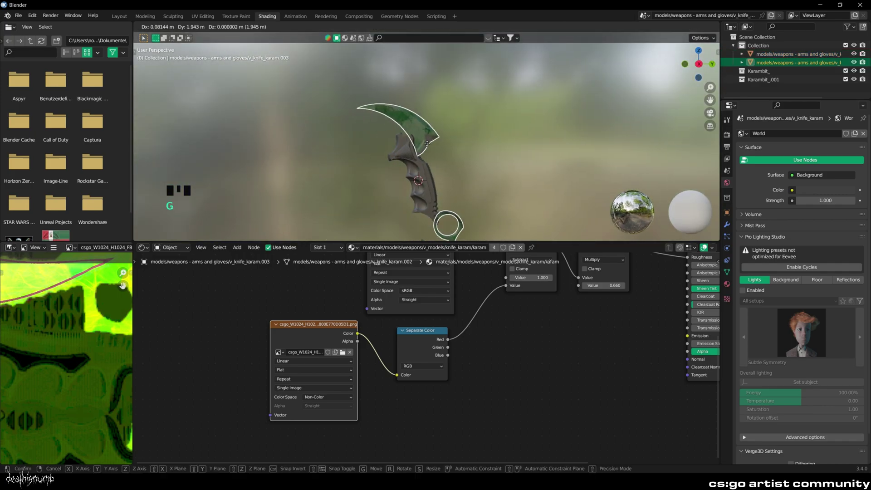
key("Escape")
Make the blade's material a single-user copy and raise its Metallic value to about 0.905.
middle_click_drag(479, 267, 396, 321)
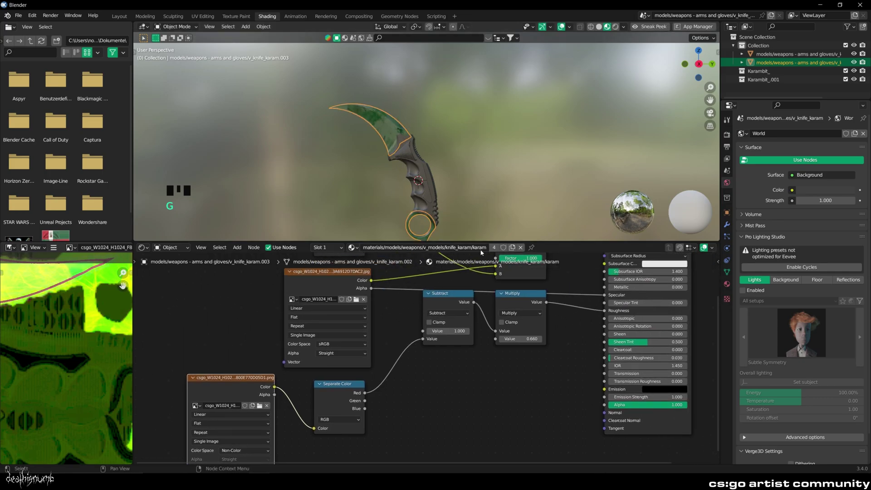
left_click(495, 247)
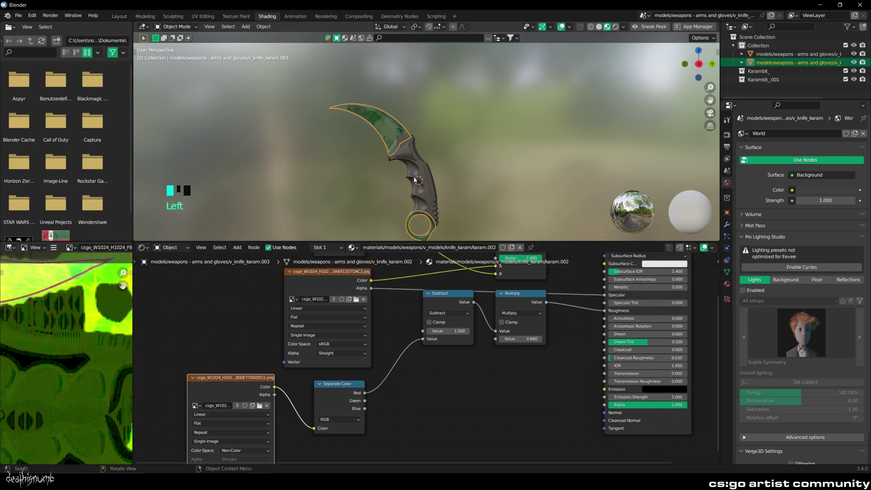
middle_click_drag(454, 190, 435, 182)
scroll(462, 324, "down", 3)
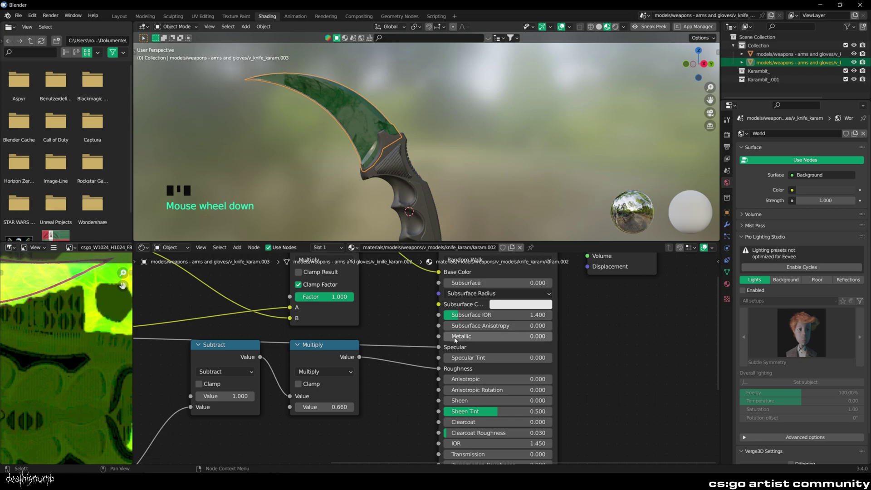
left_click_drag(462, 337, 543, 337)
mouse_move(426, 191)
middle_mouse_down()
mouse_move(407, 136)
mouse_move(370, 171)
mouse_move(437, 199)
mouse_move(422, 185)
middle_mouse_up()
scroll(437, 199, "up", 2)
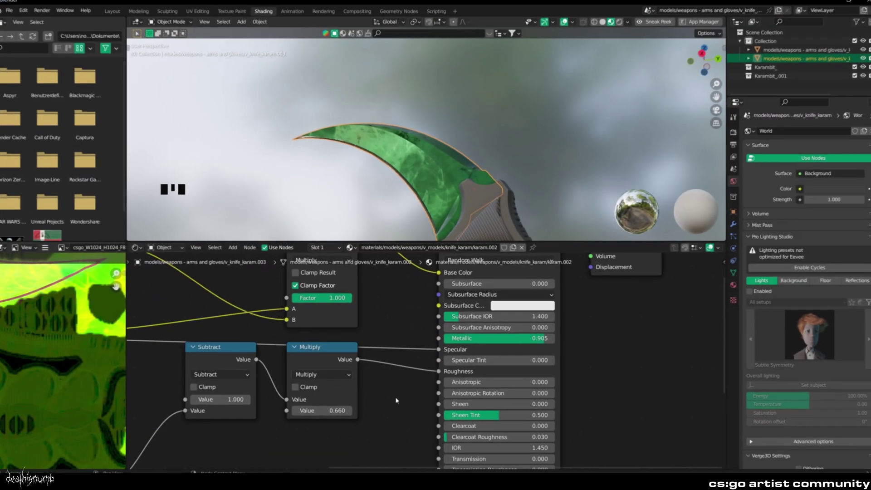
Select the karambit handle and disconnect the texture's Alpha link from its material's Specular input.
scroll(420, 192, "down", 3)
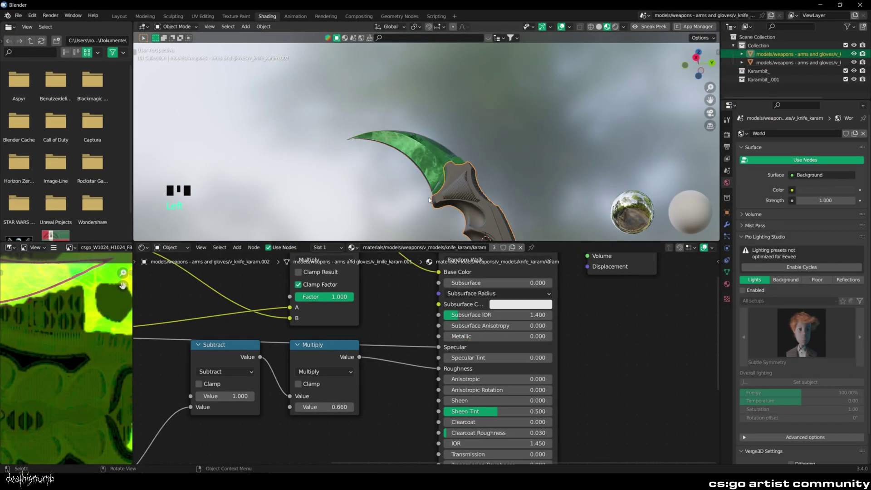
scroll(429, 200, "down", 2)
key("g")
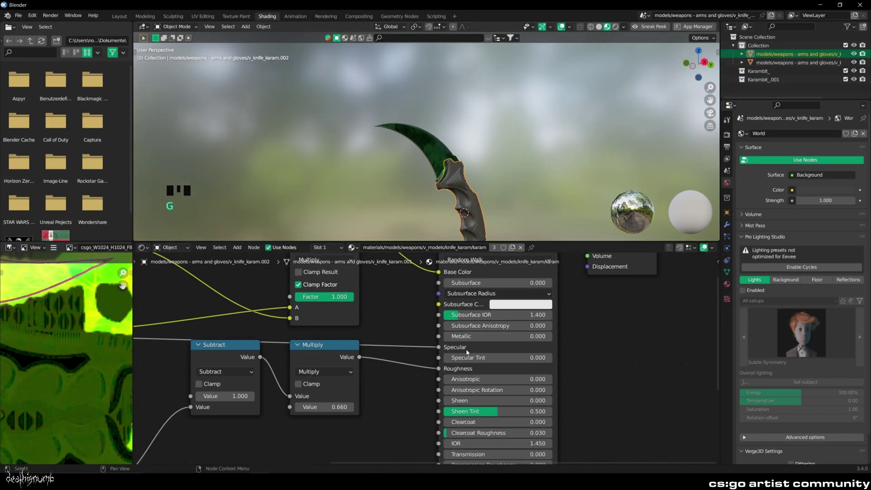
left_click_drag(439, 348, 425, 332)
scroll(439, 352, "down", 2)
left_click_drag(425, 345, 426, 347)
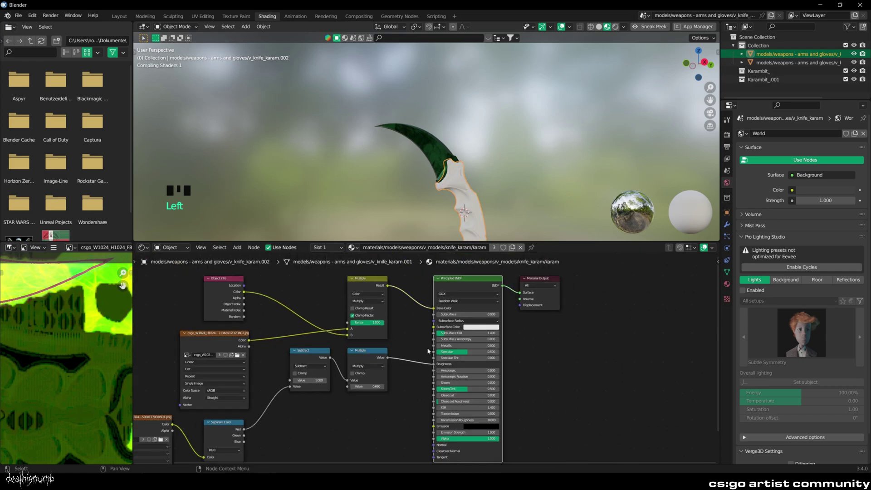
Lower the Specular value of the handle's material.
scroll(388, 175, "up", 5)
scroll(459, 356, "up", 4)
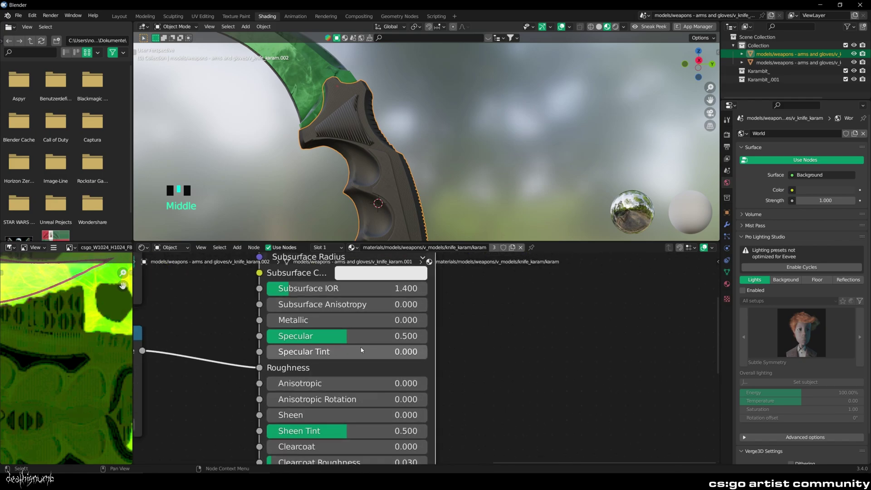
left_click_drag(363, 336, 279, 336)
scroll(303, 140, "down", 4)
mouse_move(303, 140)
middle_mouse_down()
mouse_move(317, 140)
mouse_move(299, 141)
middle_mouse_up()
In the Layout workspace, search the asset library for "coffee" and place a coffee table in the scene beside the karambit.
left_click(120, 16)
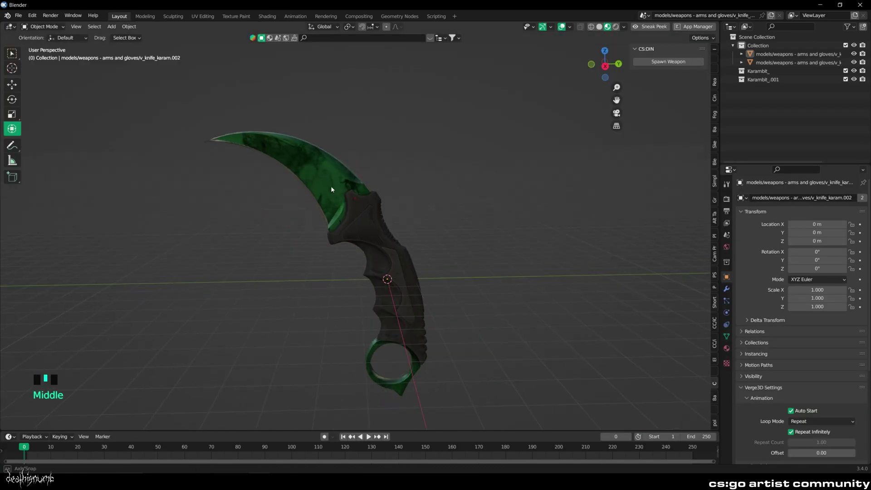
mouse_move(422, 177)
middle_mouse_down()
mouse_move(452, 179)
mouse_move(405, 148)
mouse_move(309, 181)
middle_mouse_up()
scroll(309, 181, "down", 3)
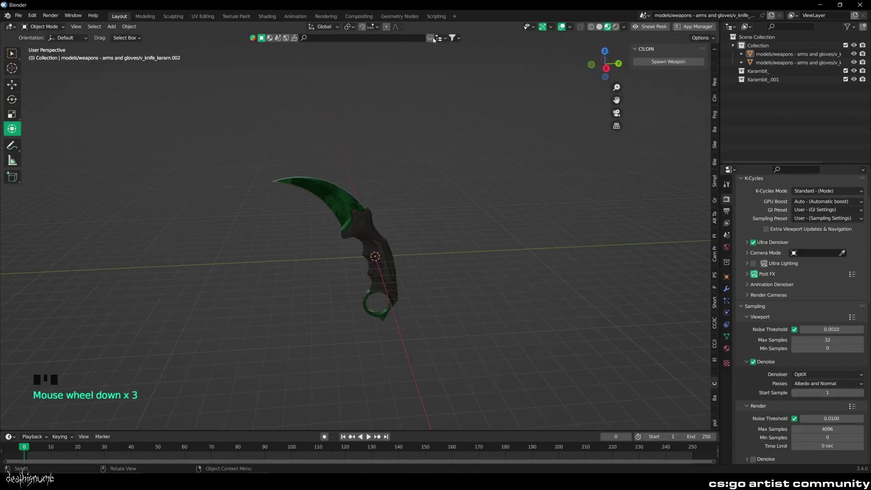
left_click(429, 37)
left_click(367, 38)
left_click_drag(222, 78, 295, 272)
Delete the surplus objects that came with the coffee table, keeping one table with its legs.
scroll(294, 273, "up", 5)
middle_click_drag(292, 254, 293, 284, "shift")
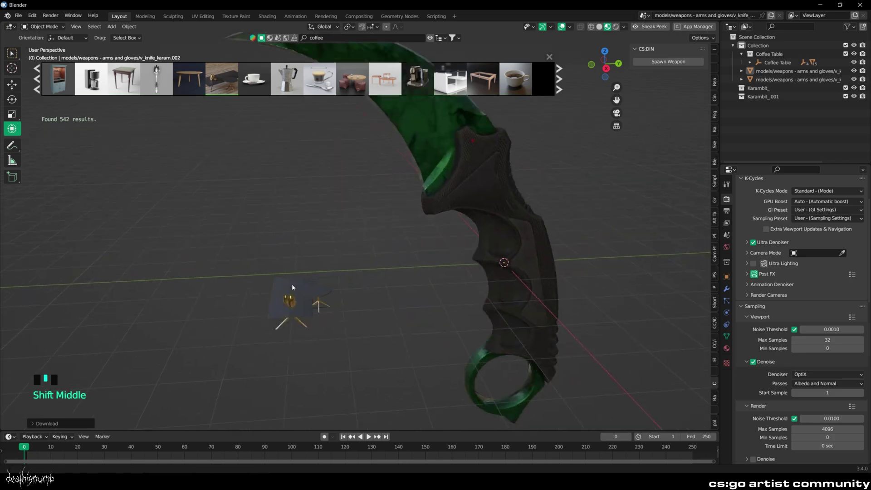
left_click_drag(260, 243, 416, 295)
left_click_drag(268, 226, 404, 290)
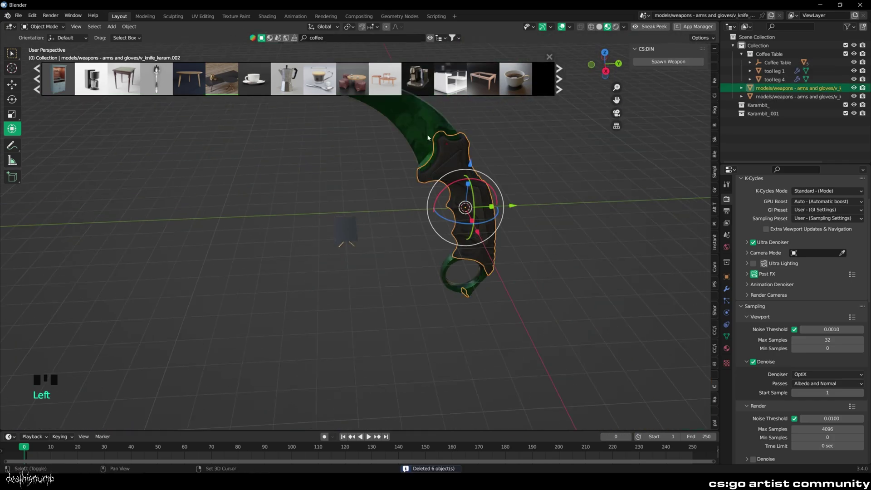
Lay both karambit parts flat on the tabletop, rotated -90° about the global Y axis and scaled to fit the table.
key("g")
left_click_drag(325, 270, 344, 283)
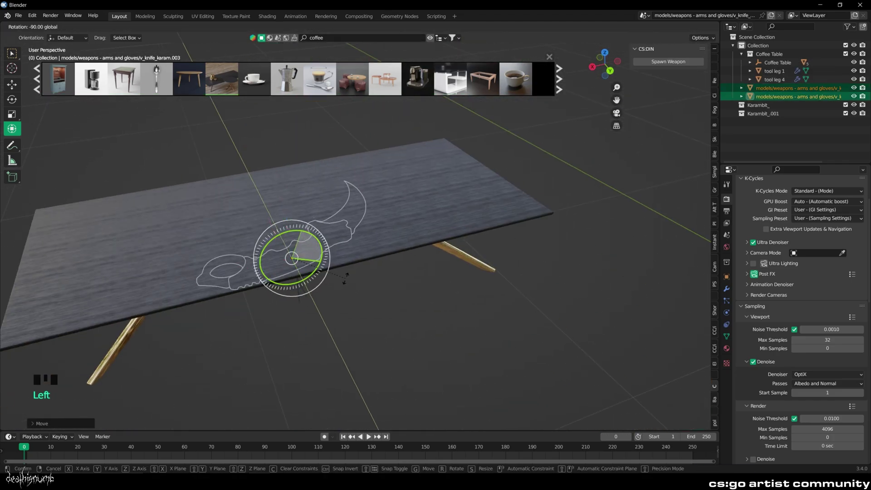
mouse_move(344, 283)
middle_mouse_down()
mouse_move(323, 313)
mouse_move(352, 226)
mouse_move(352, 290)
middle_mouse_up()
scroll(352, 237, "up", 3)
key("r")
left_click(352, 227)
key("s")
left_click(300, 236)
middle_click_drag(300, 236, 325, 182)
left_click_drag(324, 153, 325, 159)
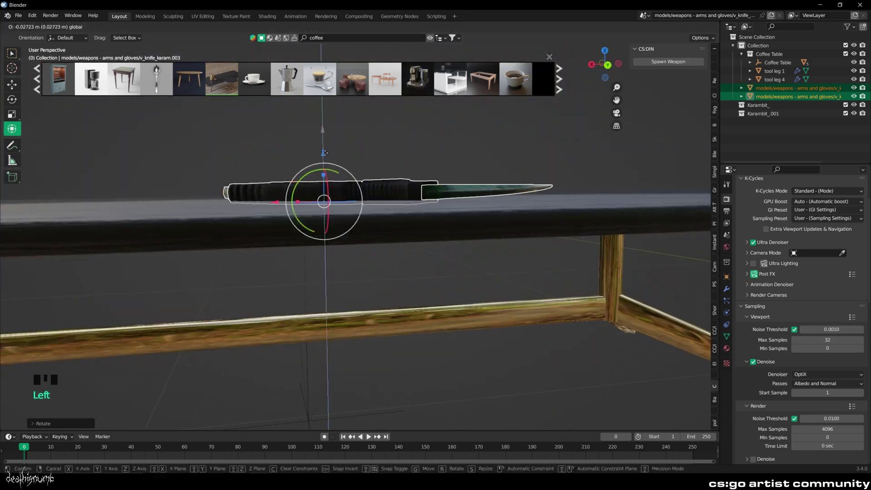
Add a camera to the scene and look through it.
scroll(325, 200, "up", 6)
middle_click_drag(354, 200, 447, 316, "shift")
key("shift+a")
left_click(346, 359)
key("KP_0")
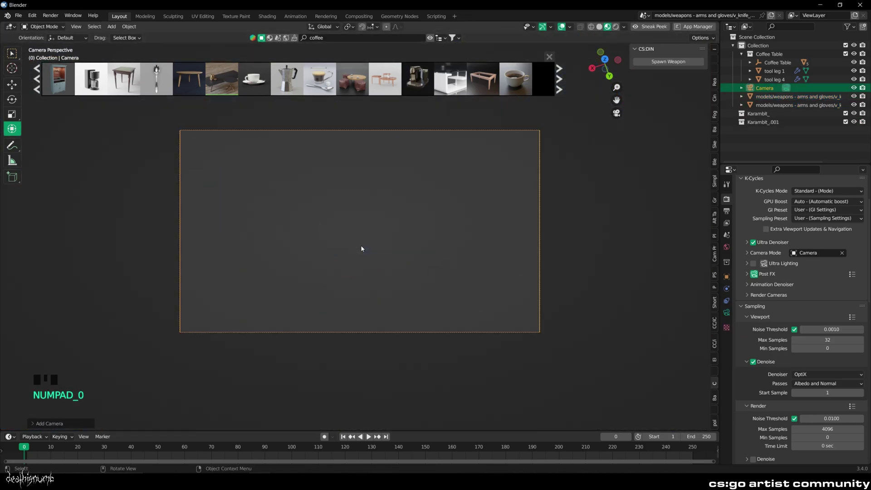
With the camera locked to the view, frame the whole karambit from above on the tabletop, and unlock the camera.
scroll(344, 182, "down", 5)
middle_click_drag(344, 182, 344, 309, "shift")
scroll(368, 210, "up", 10)
middle_click_drag(367, 240, 368, 261)
left_click(505, 210)
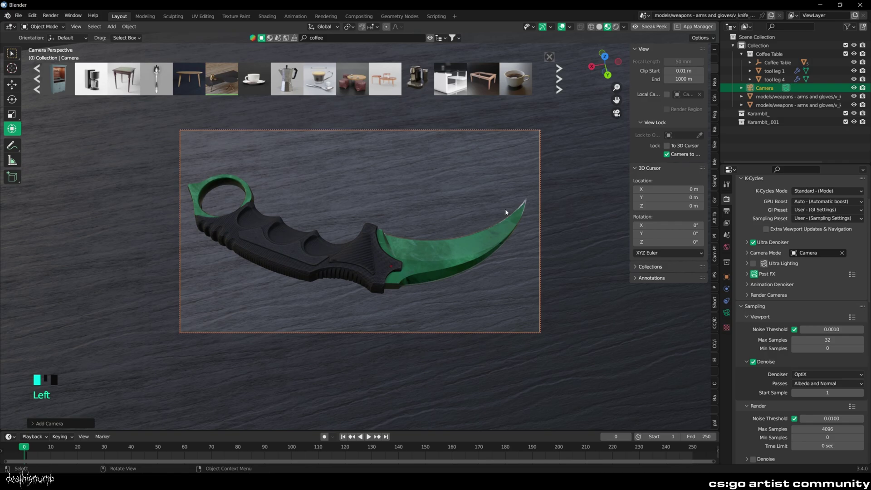
middle_click_drag(506, 210, 451, 282)
middle_click_drag(376, 245, 348, 282, "shift")
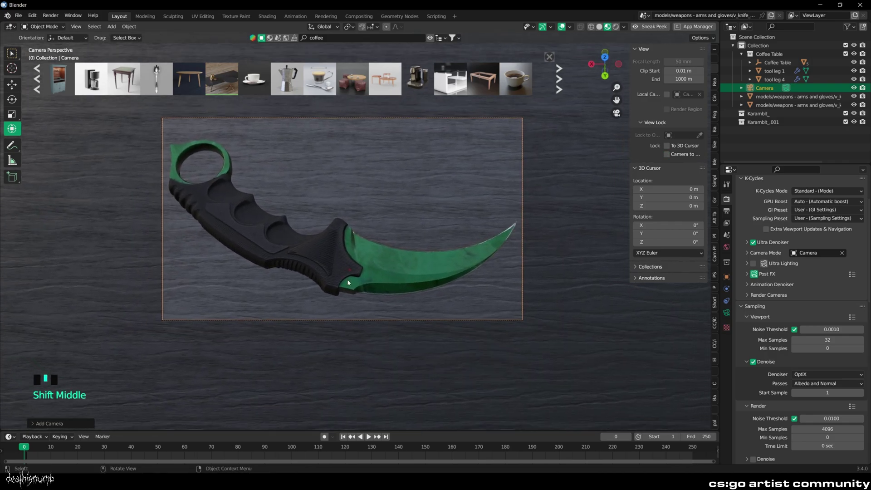
left_click(394, 322)
left_click(393, 321)
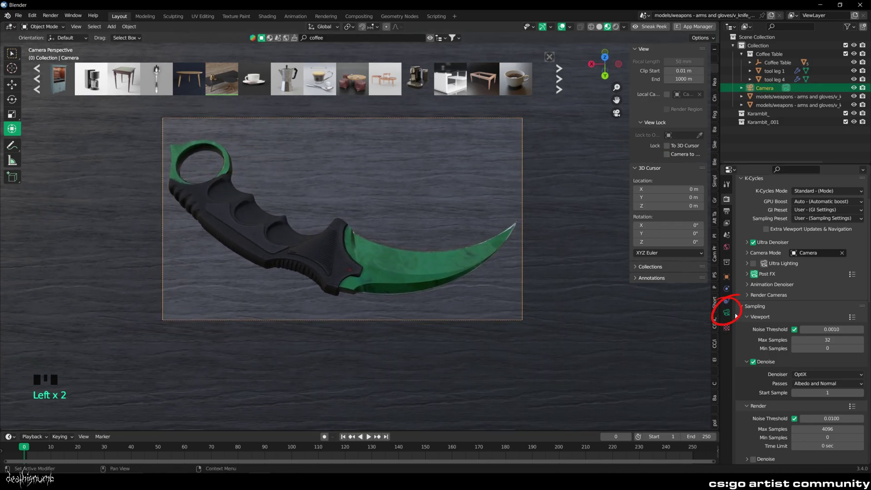
Set the camera's passepartout opacity to 1.000 in its viewport display settings and close the asset library results.
left_click(727, 313)
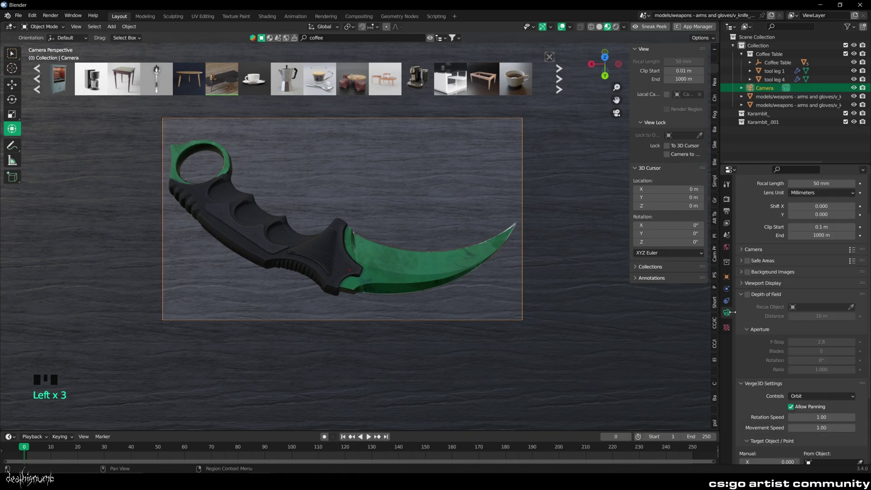
left_click(762, 296)
left_click(751, 336)
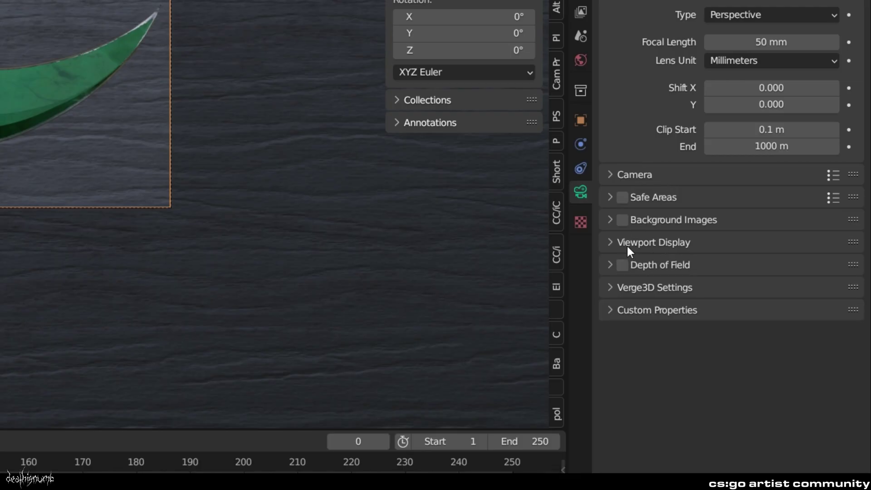
left_click(631, 244)
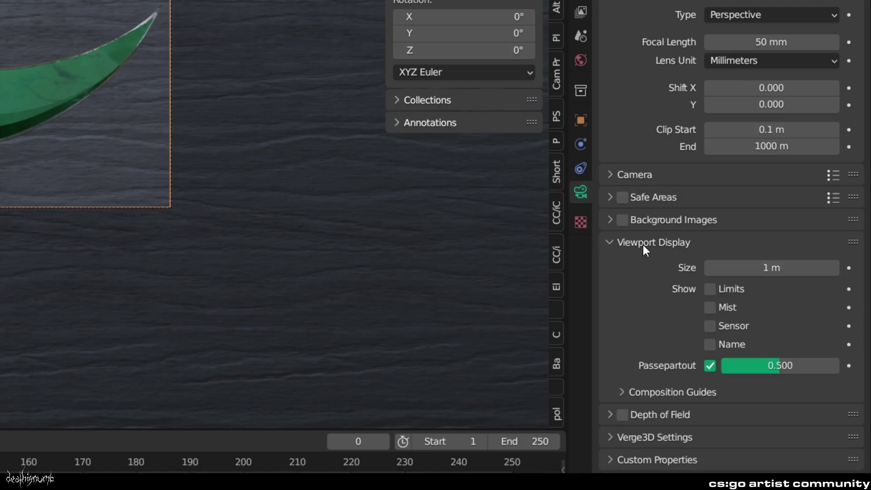
left_click_drag(752, 357, 810, 357)
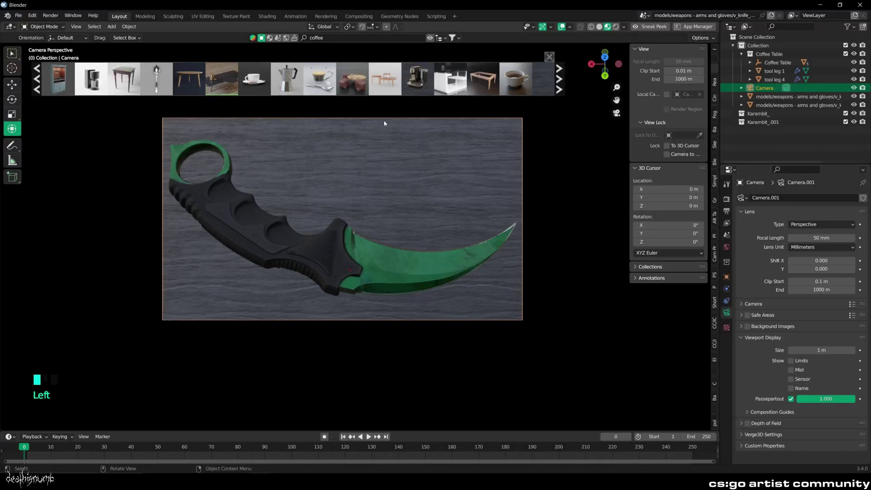
left_click(549, 56)
scroll(393, 183, "up", 1)
middle_click_drag(381, 210, 426, 189, "shift")
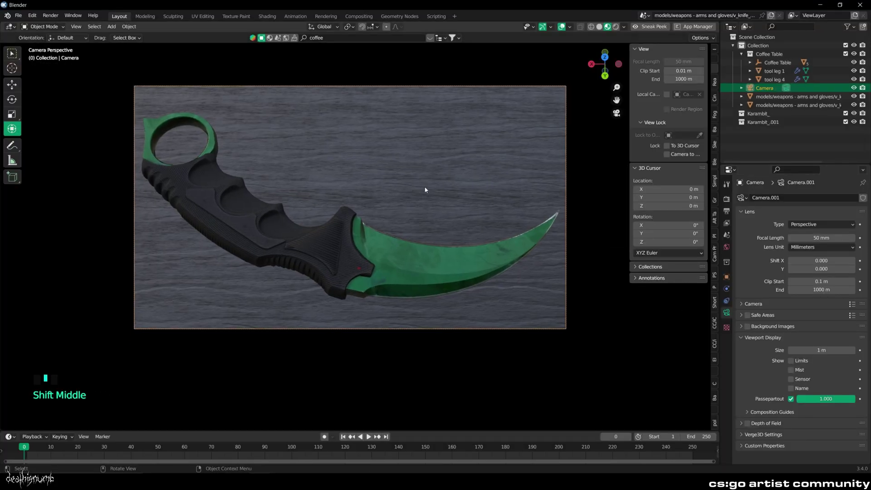
Switch to the Shading workspace and show the World shader nodes.
left_click(267, 19)
left_click(171, 248)
left_click(179, 266)
left_click_drag(195, 243, 195, 270)
middle_click_drag(407, 159, 407, 181)
scroll(407, 182, "up", 4)
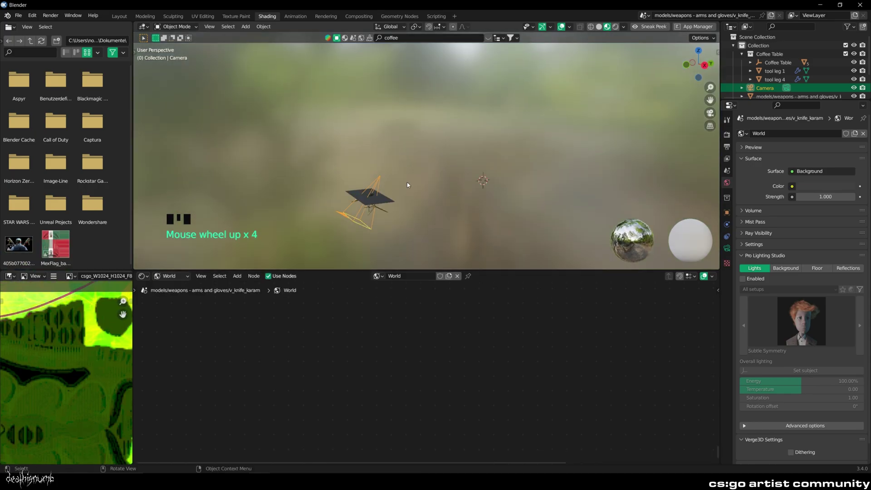
Look through the camera, search the asset library's HDRIs for "peppermint" and download Peppermint Powerplant at 4096 resolution.
key("KP_0")
left_click(361, 38)
key("Return")
left_click(166, 79)
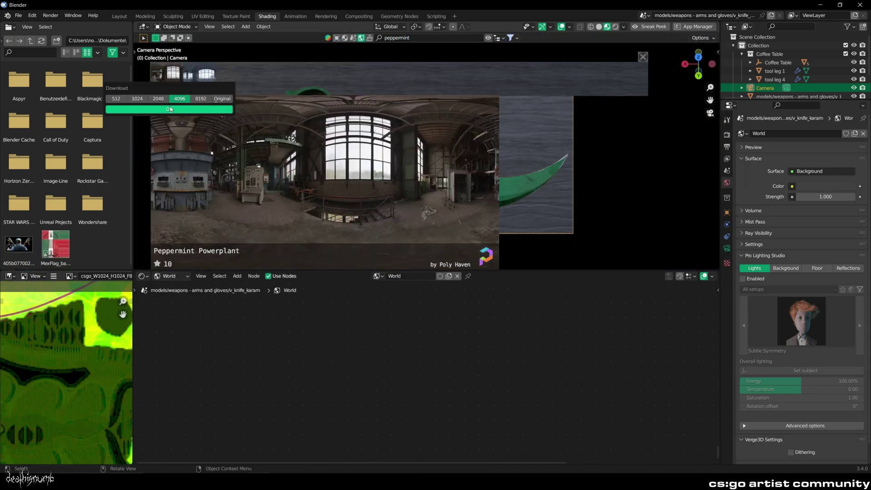
left_click(169, 109)
middle_click_drag(318, 313, 434, 428)
Preview the scene in rendered shading and set the environment's Mapping node Z rotation to 69.8°.
left_click(643, 57)
middle_click_drag(454, 159, 449, 160, "shift")
left_click(616, 26)
scroll(427, 367, "up", 1)
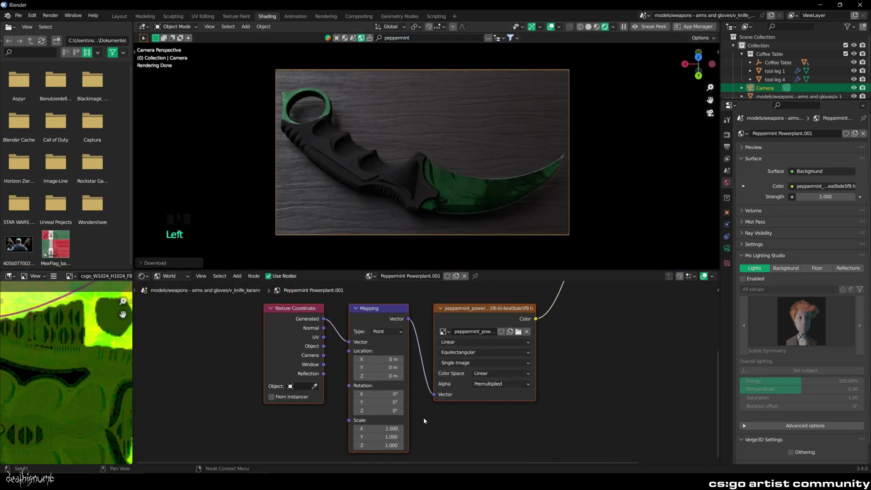
left_click_drag(379, 410, 401, 410)
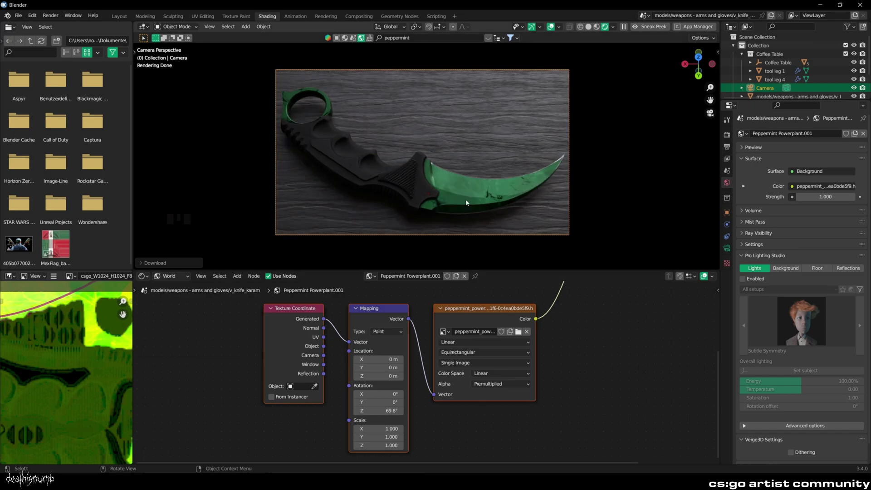
Select the karambit's green blade and show its object material nodes in the shader editor.
left_click(482, 194)
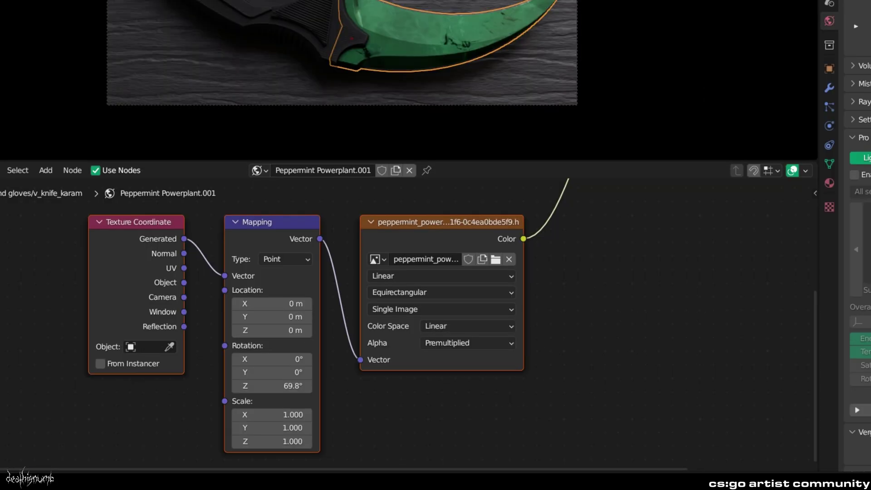
left_click(163, 287)
scroll(409, 325, "down", 8)
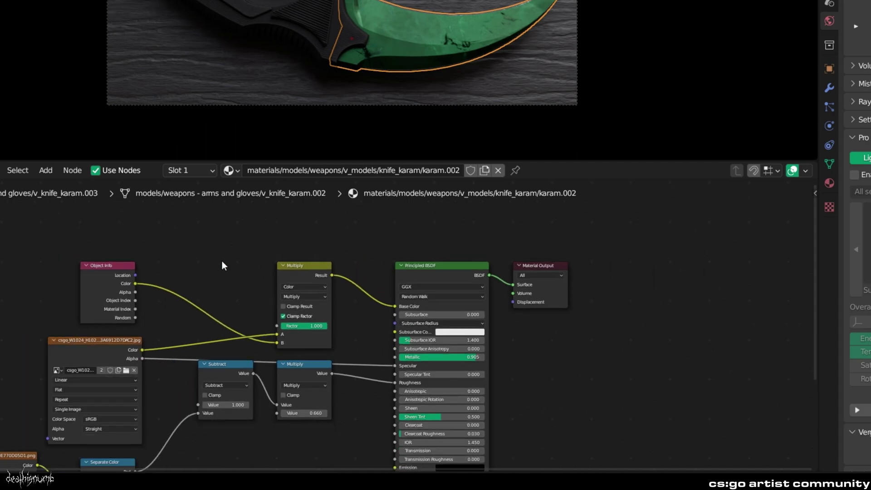
middle_click_drag(353, 329, 407, 317)
middle_click_drag(316, 236, 287, 259)
Add a Bright/Contrast node to the blade material above the existing Multiply node.
key("shift+a")
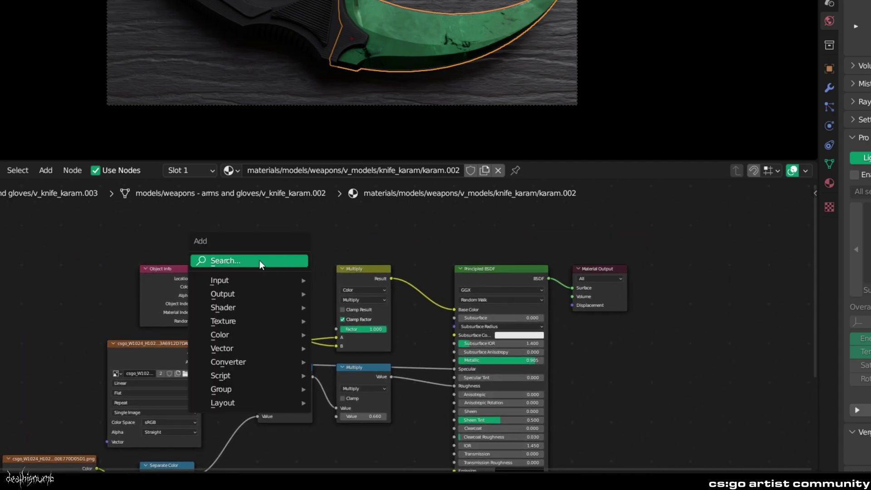
left_click(224, 258)
type("colo")
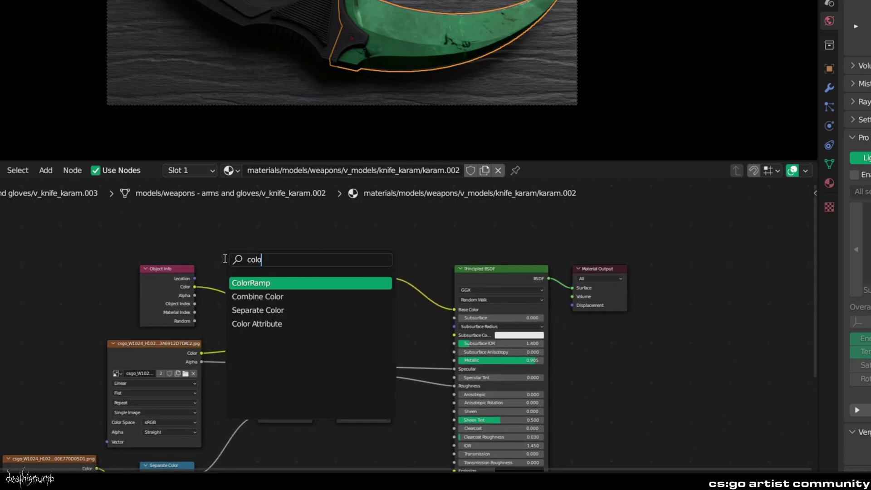
key("BackSpace")
key("BackSpace")
key("BackSpace")
key("BackSpace")
type("bright")
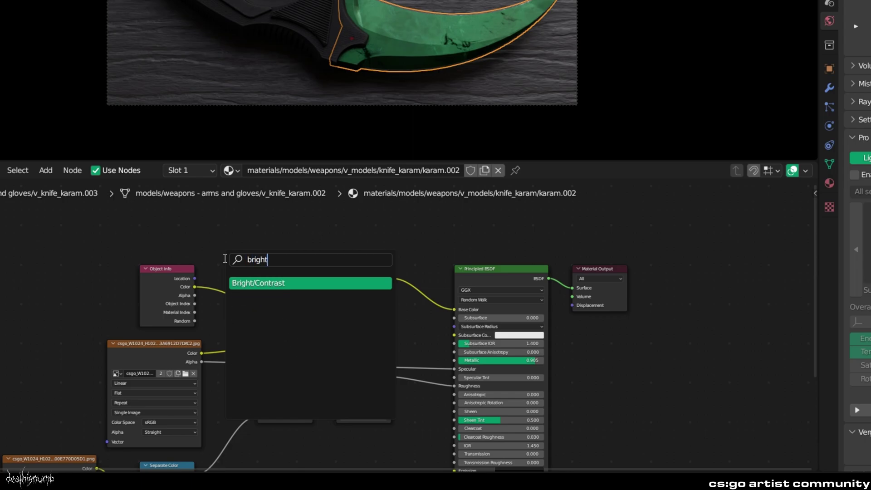
key("Return")
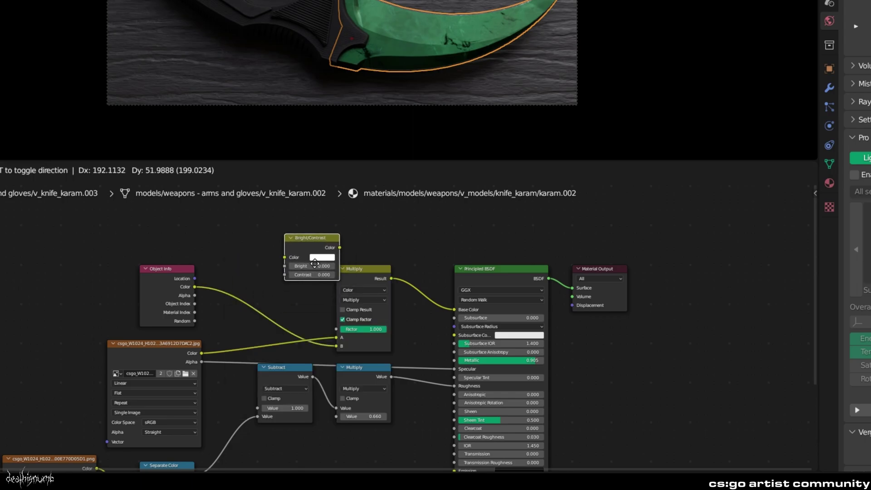
left_click(303, 240)
Set the node's Bright to 0.7 and Contrast to 1.4, and insert it between the color Multiply and the Principled BSDF.
scroll(281, 275, "up", 2)
scroll(281, 275, "up", 2)
left_click(304, 321)
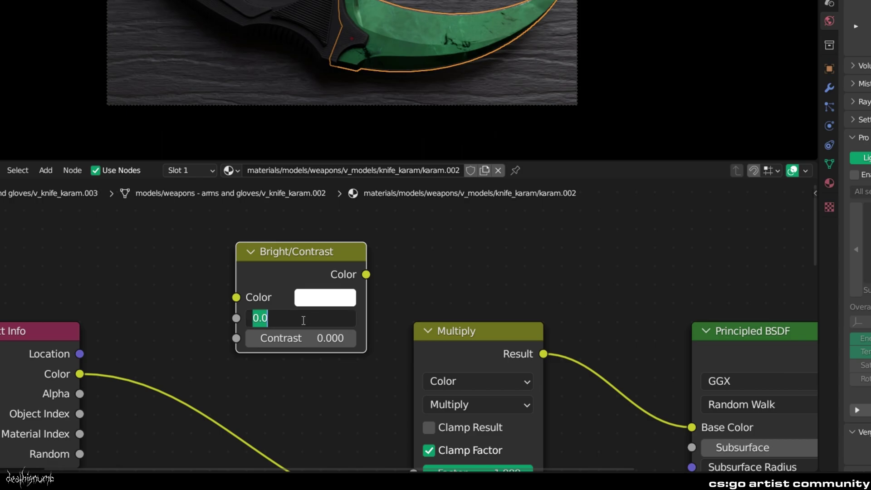
key("BackSpace")
type("7")
key("Return")
left_click(288, 338)
type("1")
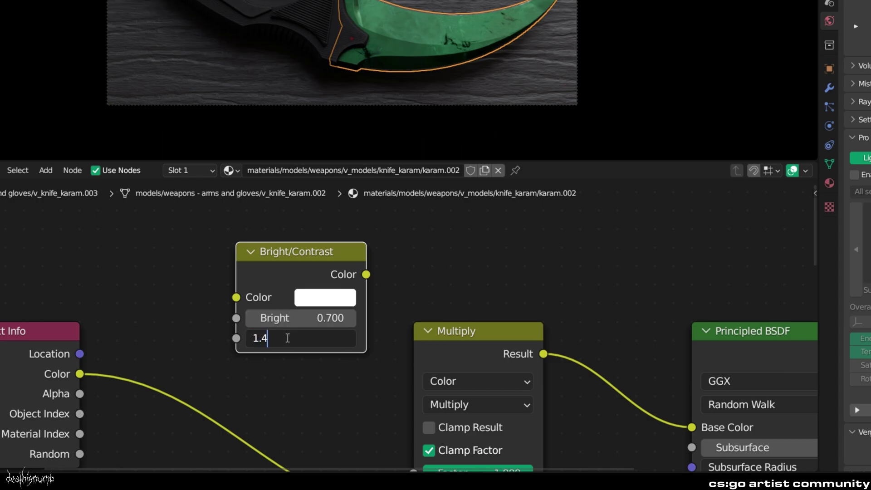
type(".4")
key("Return")
left_click_drag(306, 250, 620, 323)
scroll(446, 67, "up", 2)
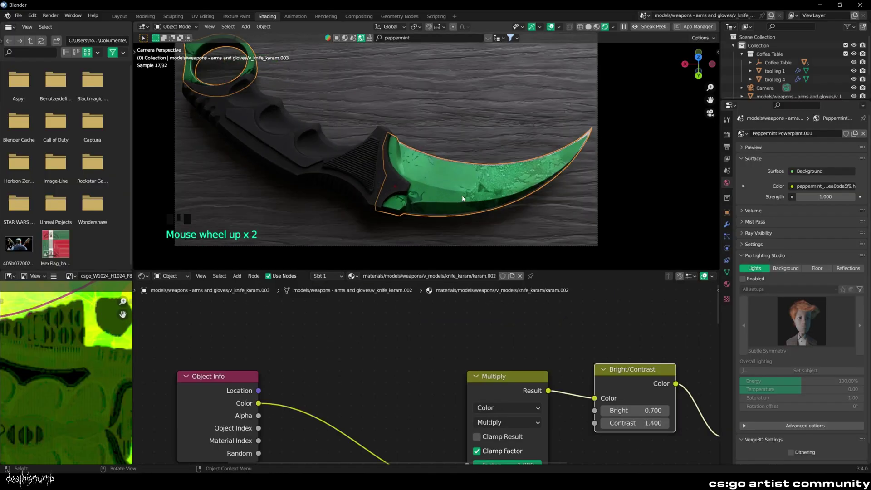
Select the tabletop and set the Normal Map strength in its walnut material to 0.700.
left_click(553, 118)
left_click(513, 191)
scroll(399, 410, "down", 5)
middle_click_drag(397, 412, 470, 290)
scroll(557, 370, "up", 8)
left_click_drag(440, 331, 466, 366)
middle_click_drag(466, 366, 443, 328)
left_click_drag(439, 394, 439, 393)
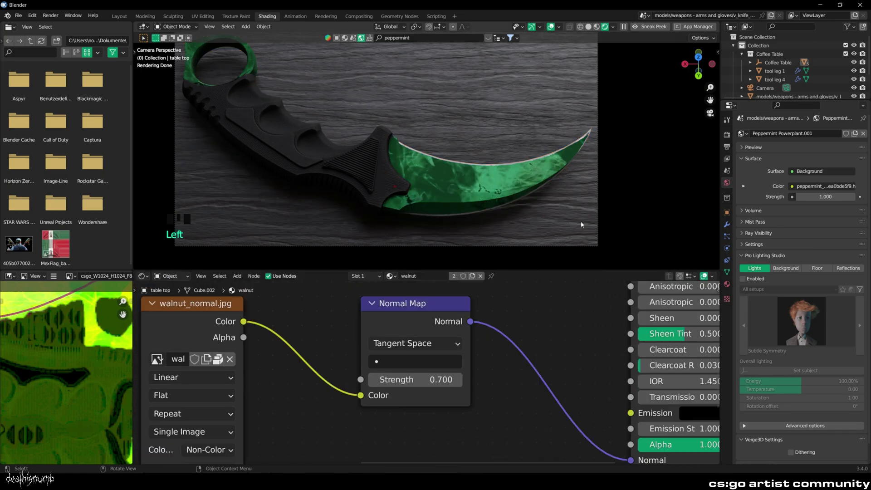
scroll(386, 145, "down", 2)
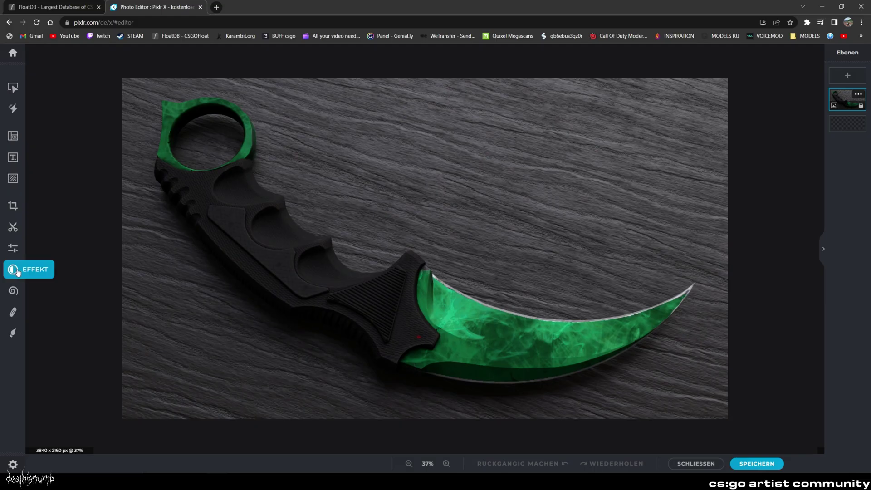
In Pixlr X, choose the Punch effect preset for the rendered karambit image and set its intensity to 94.
left_click(17, 271)
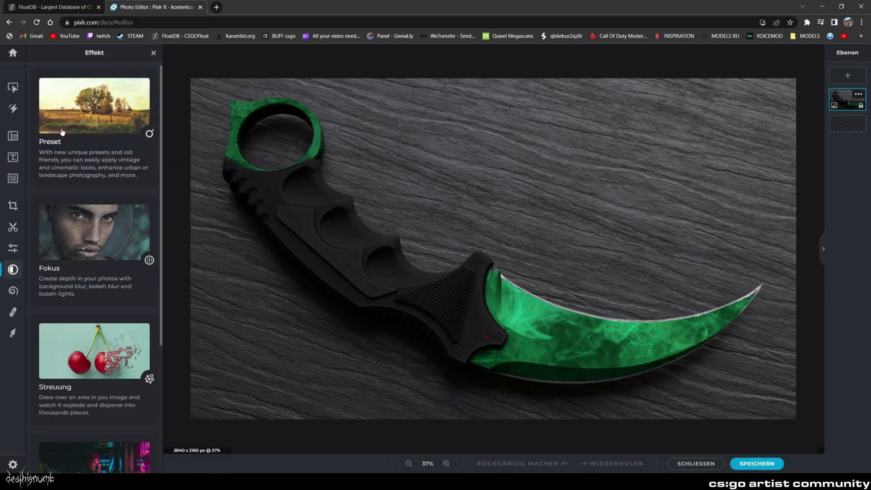
left_click(80, 130)
left_click(69, 370)
left_click(111, 168)
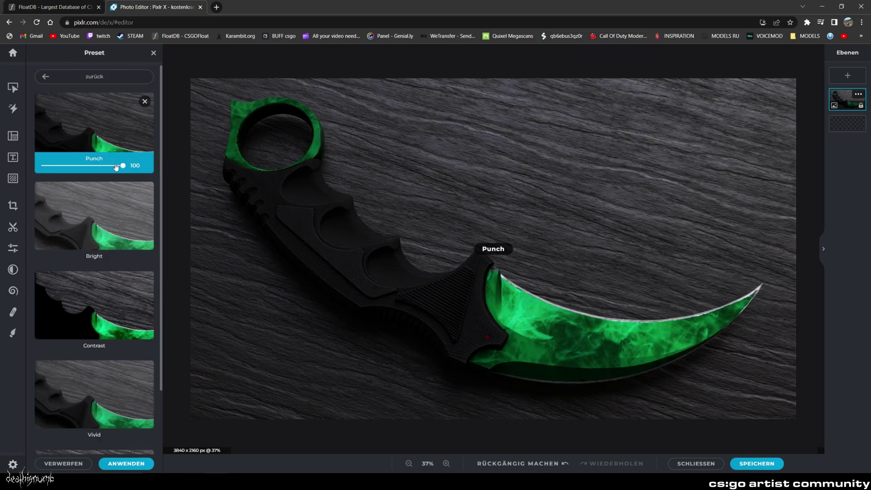
left_click_drag(108, 182, 158, 183)
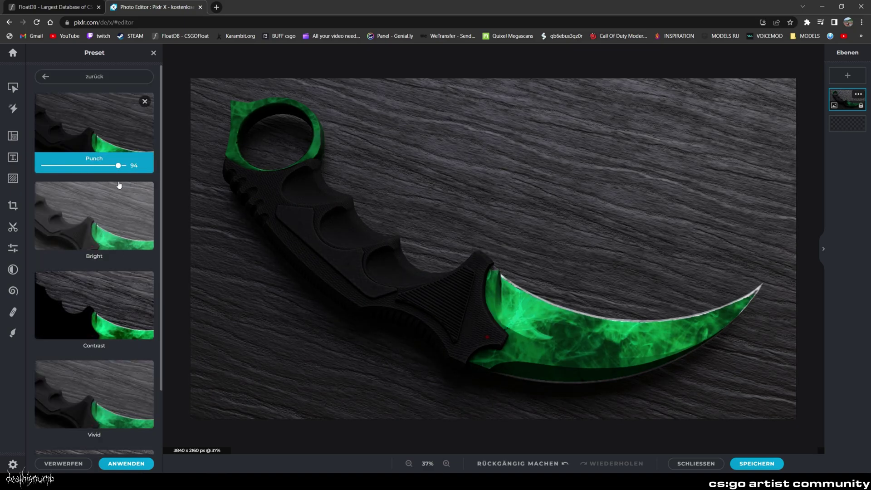